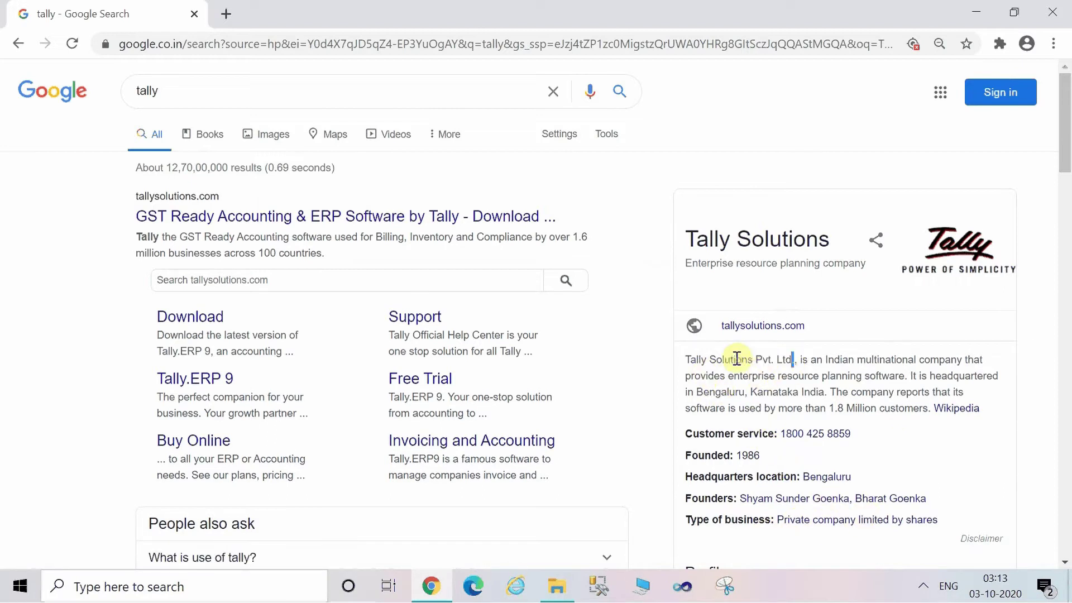
Step: Open the tallysolutions.com website from the search results, browse its About Us and Partners options, and go to the Download page
{"action": "triple_click", "coordinate": [698, 363]}
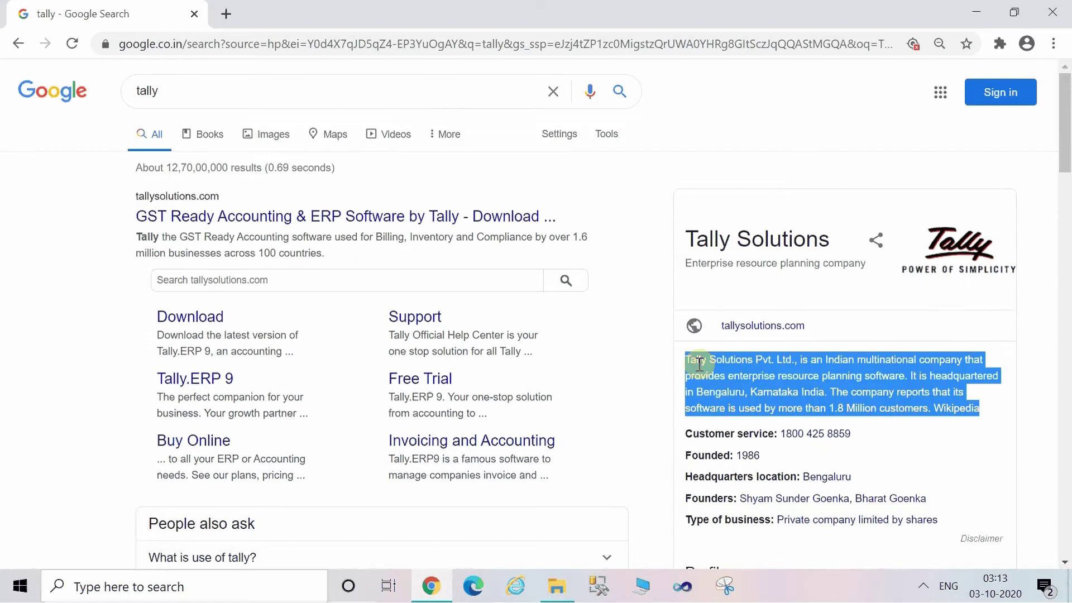
{"action": "left_click", "coordinate": [178, 202]}
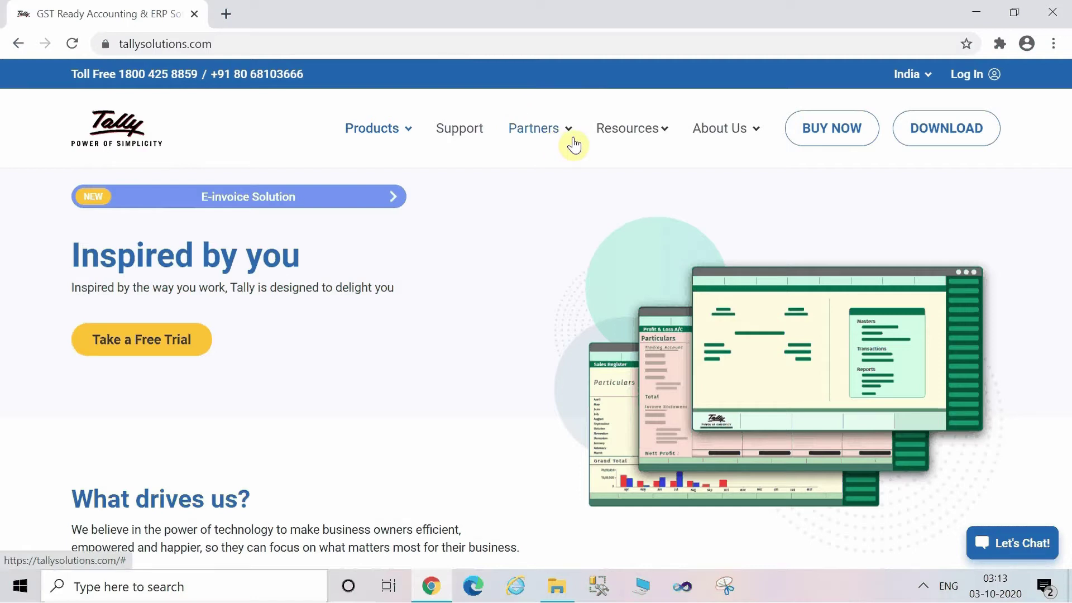
{"action": "left_click", "coordinate": [750, 144]}
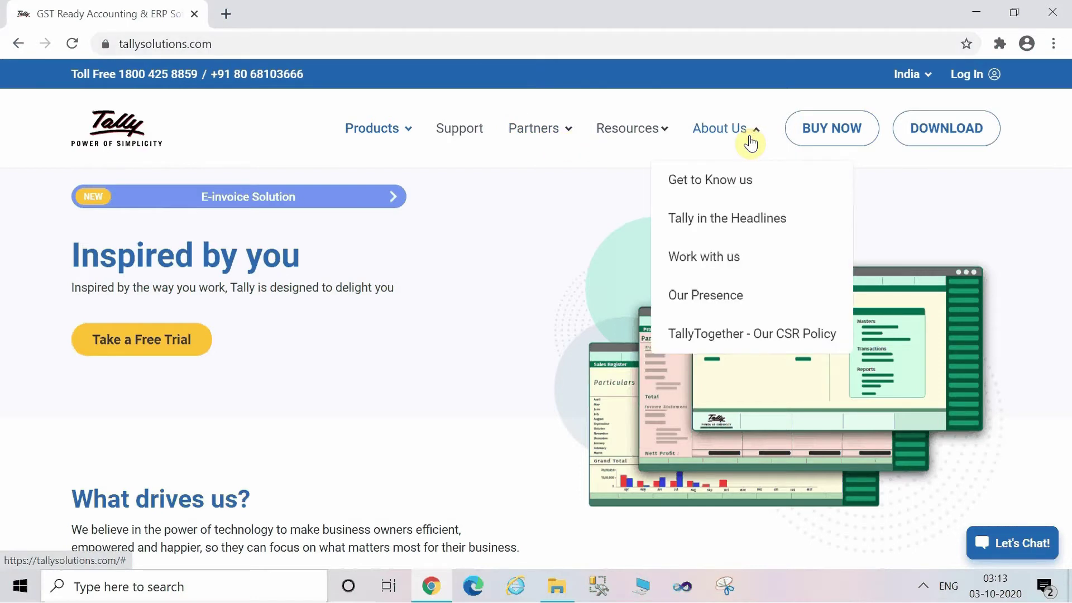
{"action": "left_click", "coordinate": [561, 136]}
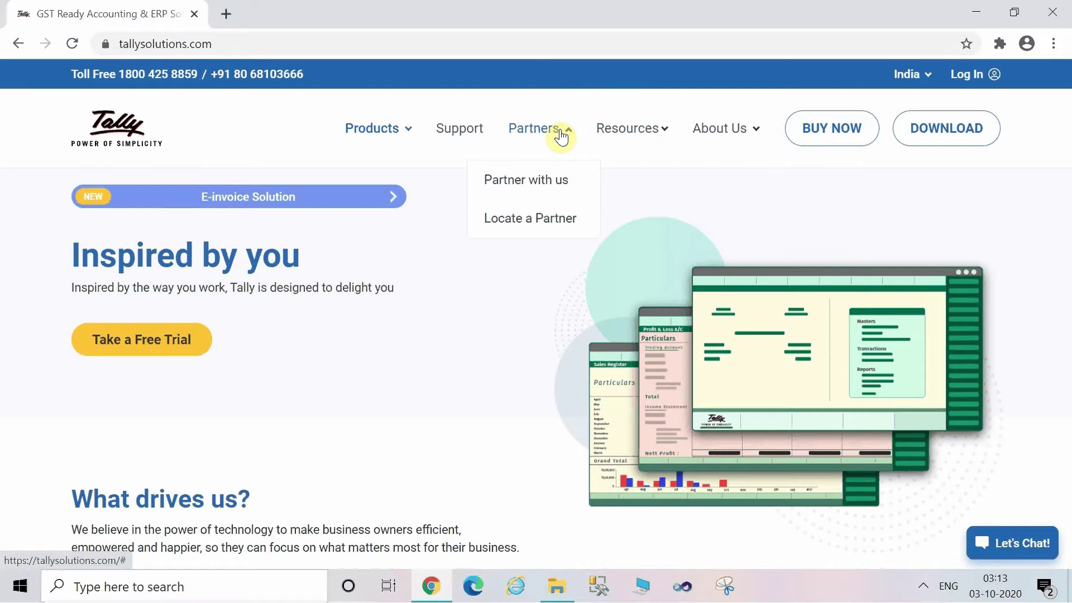
{"action": "left_click", "coordinate": [982, 134]}
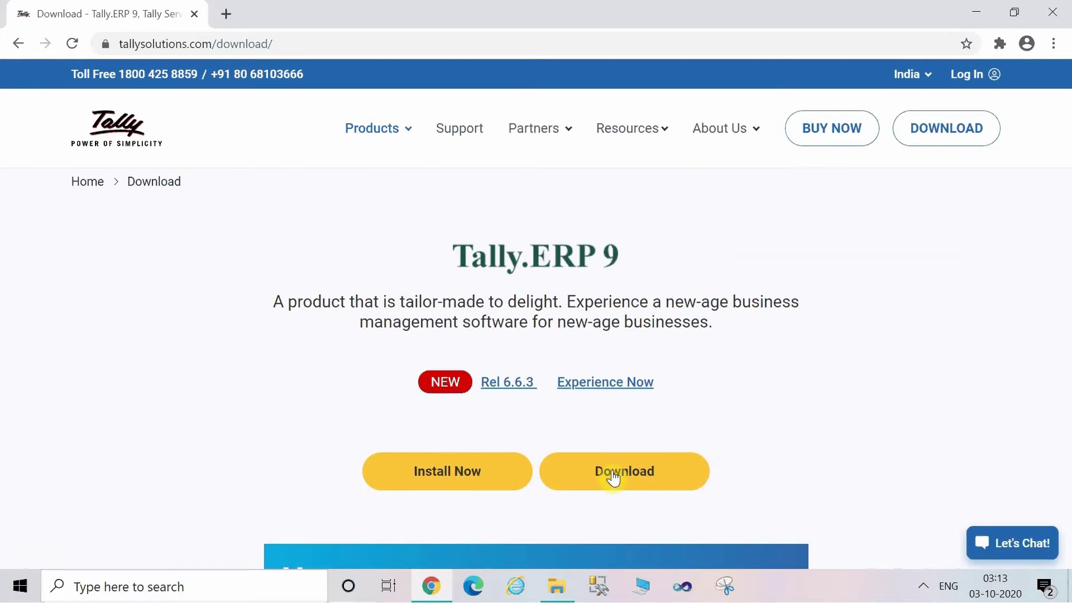
Step: Download the Tally.ERP 9 setup.exe file and set it to open when done
{"action": "left_click", "coordinate": [657, 480]}
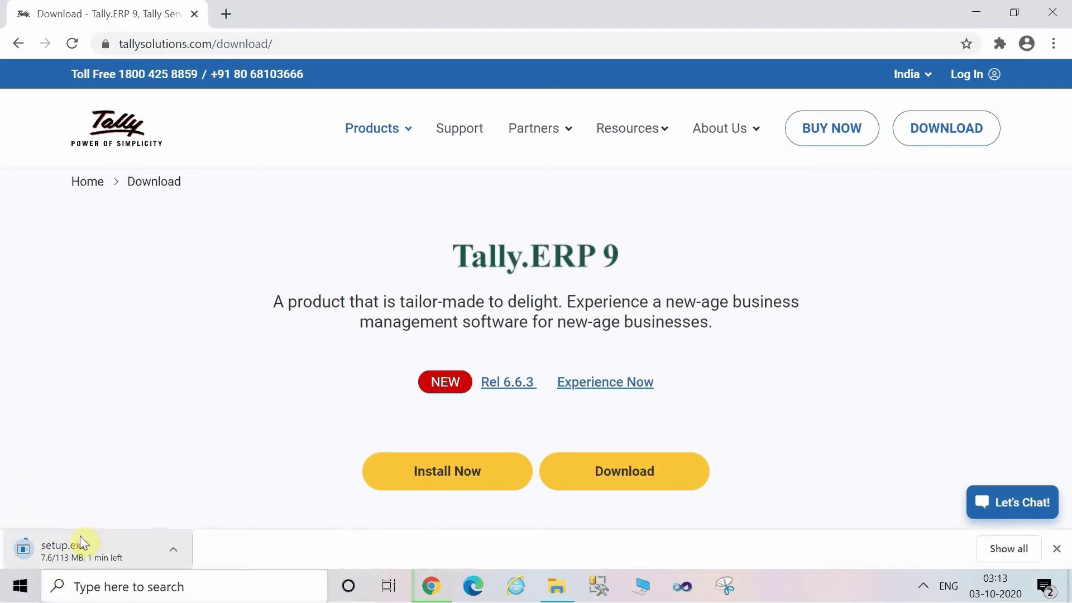
{"action": "left_click", "coordinate": [182, 550]}
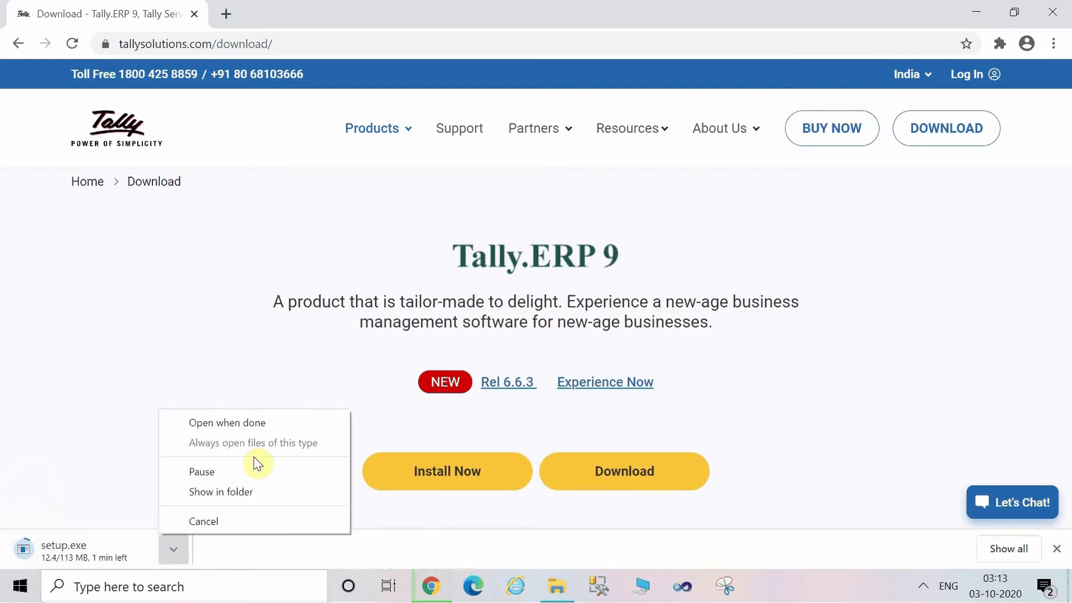
{"action": "left_click", "coordinate": [282, 430]}
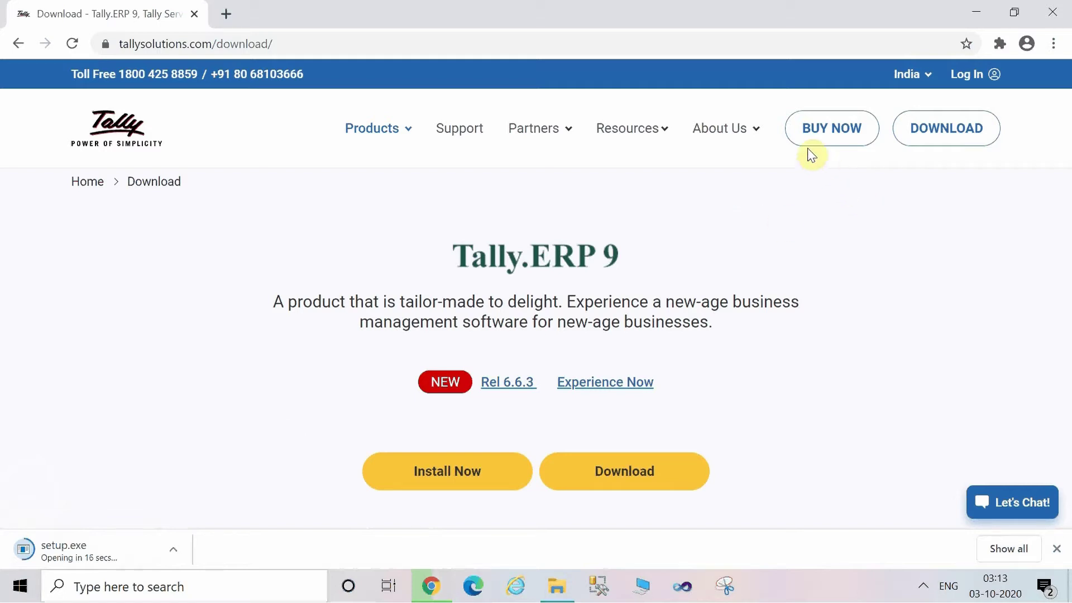
Step: Open the Buy Now page in a new tab and examine the Silver and Gold license pricing
{"action": "right_click", "coordinate": [836, 144]}
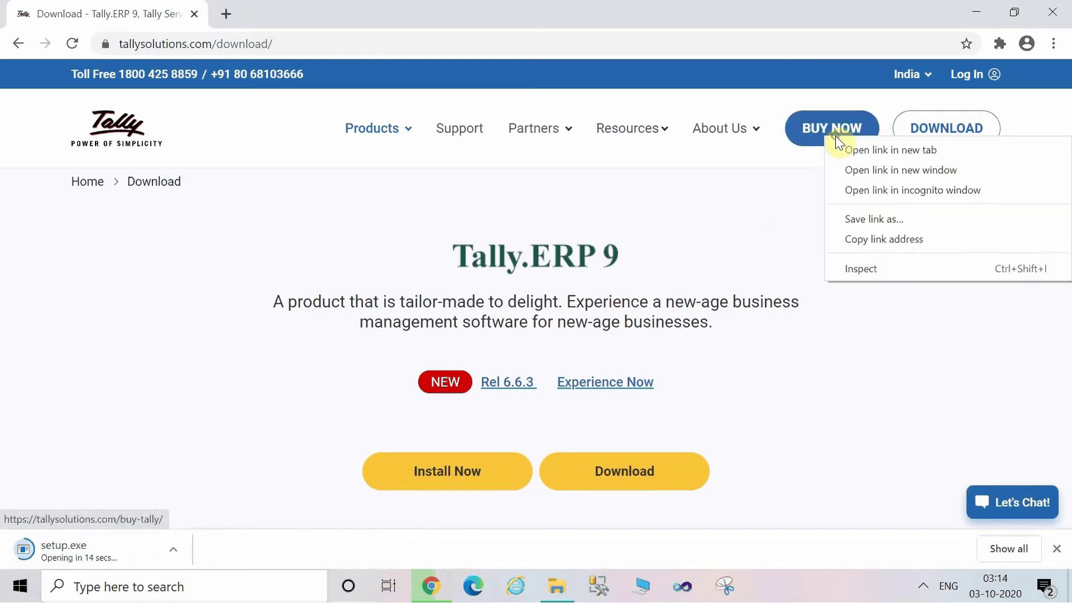
{"action": "left_click", "coordinate": [856, 152]}
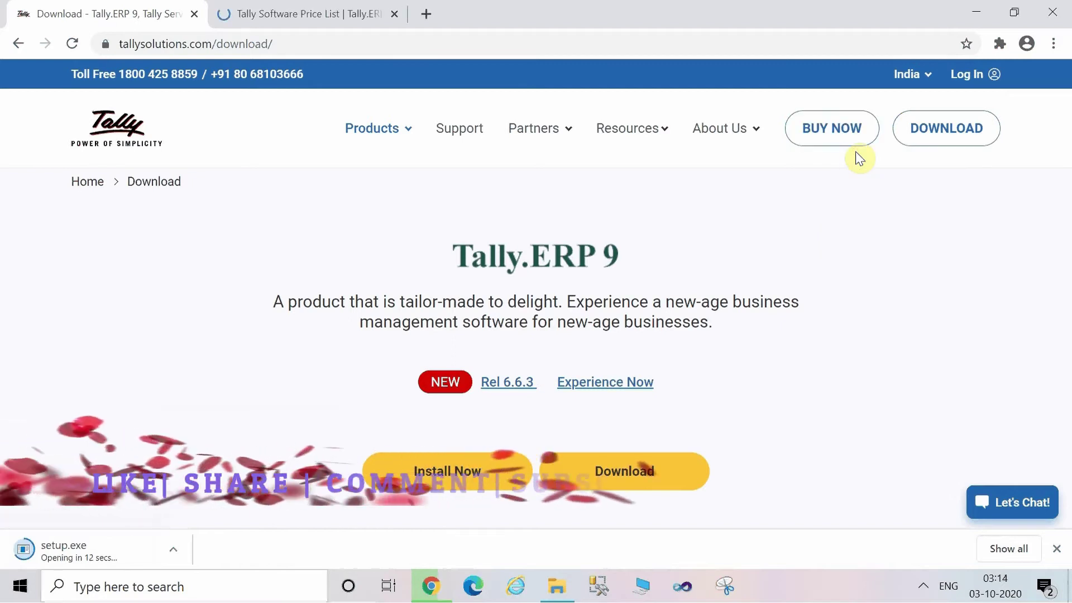
{"action": "left_click", "coordinate": [305, 13]}
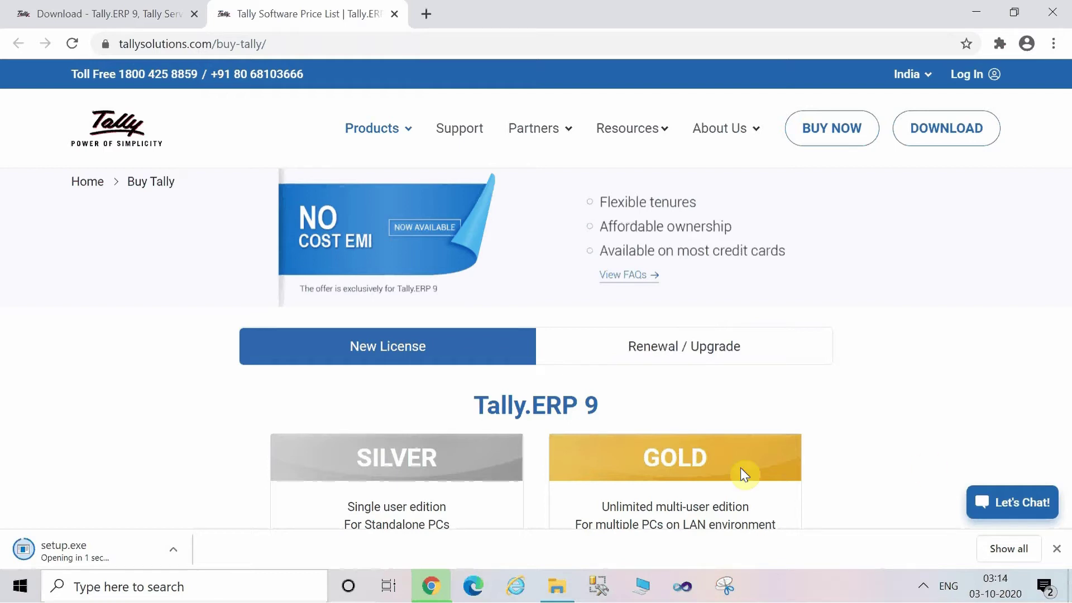
{"action": "scroll", "coordinate": [741, 469], "scroll_direction": "down", "scroll_amount": 2}
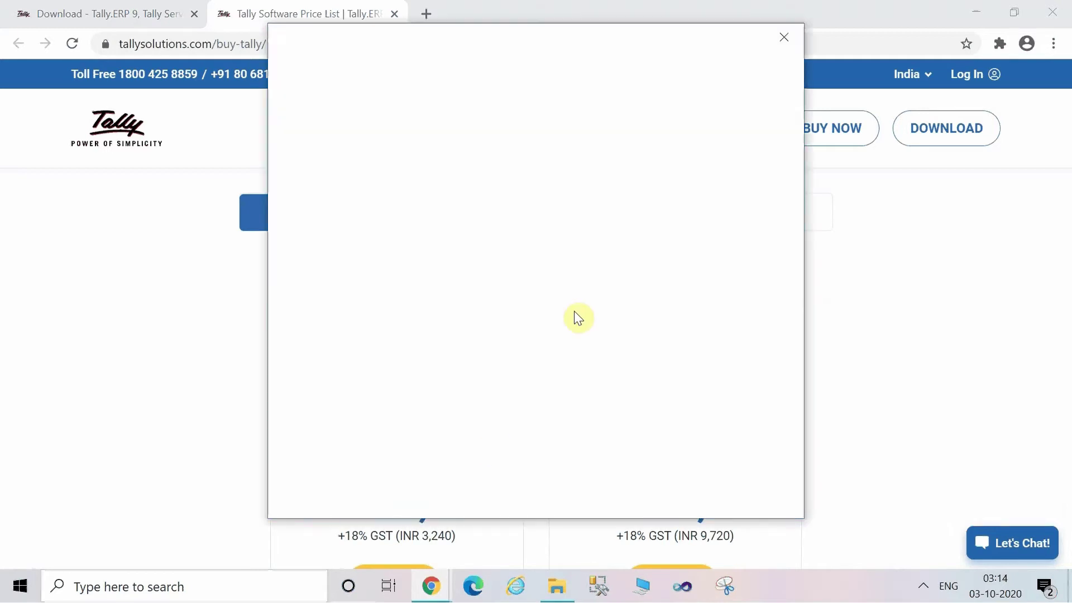
Step: Return to the Download page, minimize the browser, and choose to install the unverified app anyway
{"action": "left_click", "coordinate": [110, 21]}
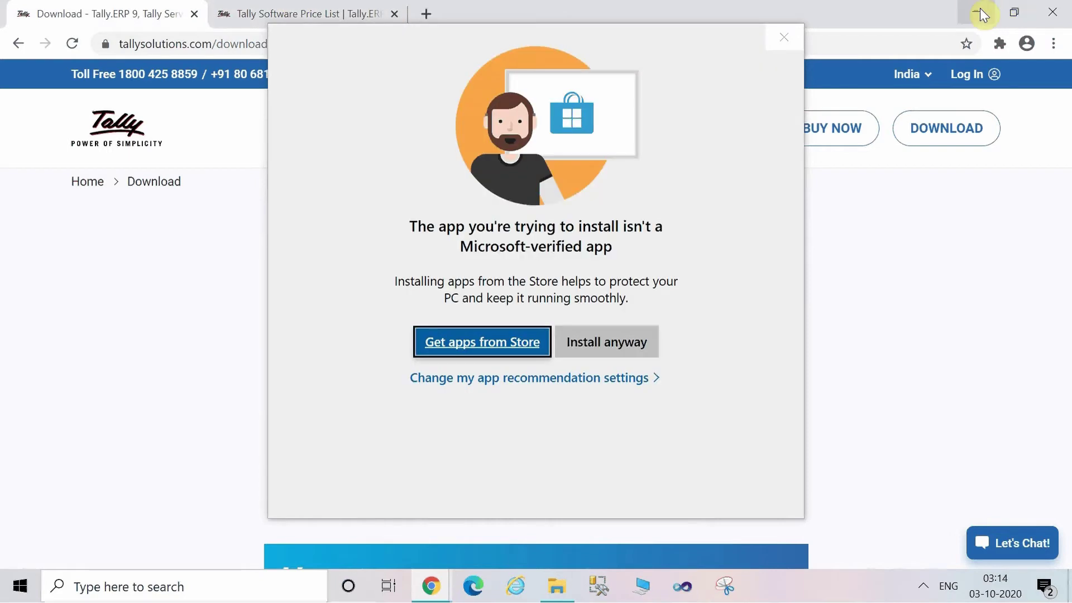
{"action": "left_click", "coordinate": [979, 10]}
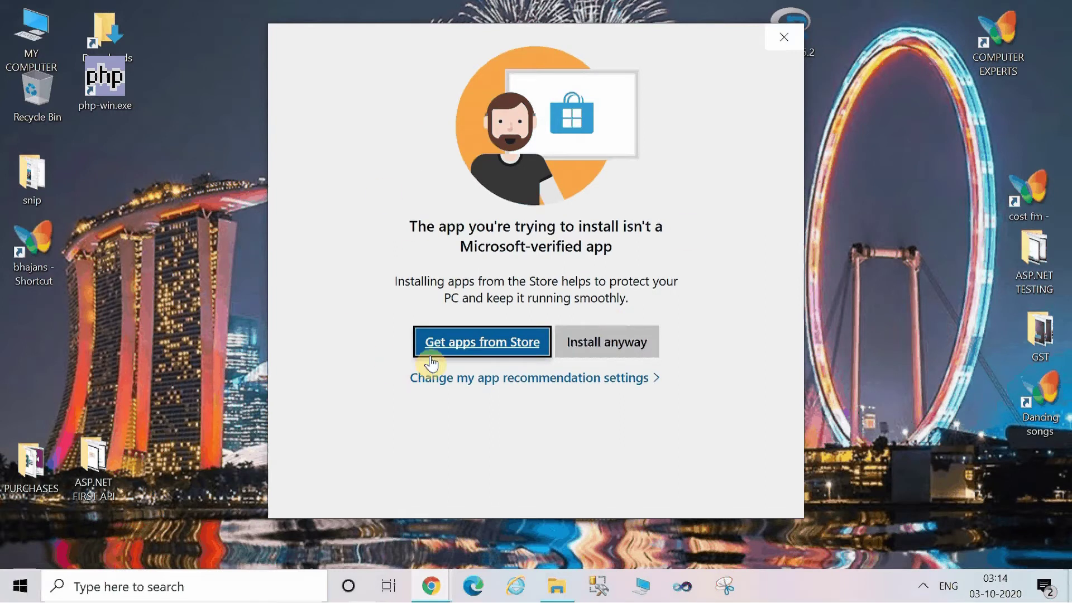
{"action": "left_click", "coordinate": [373, 73]}
{"action": "left_click", "coordinate": [292, 90]}
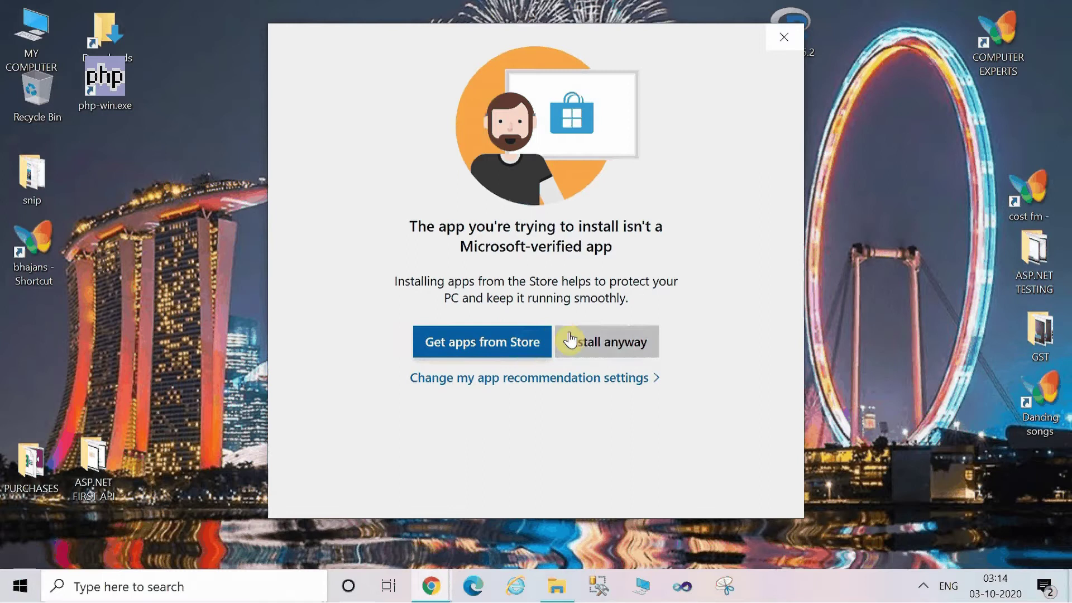
{"action": "left_click", "coordinate": [628, 351]}
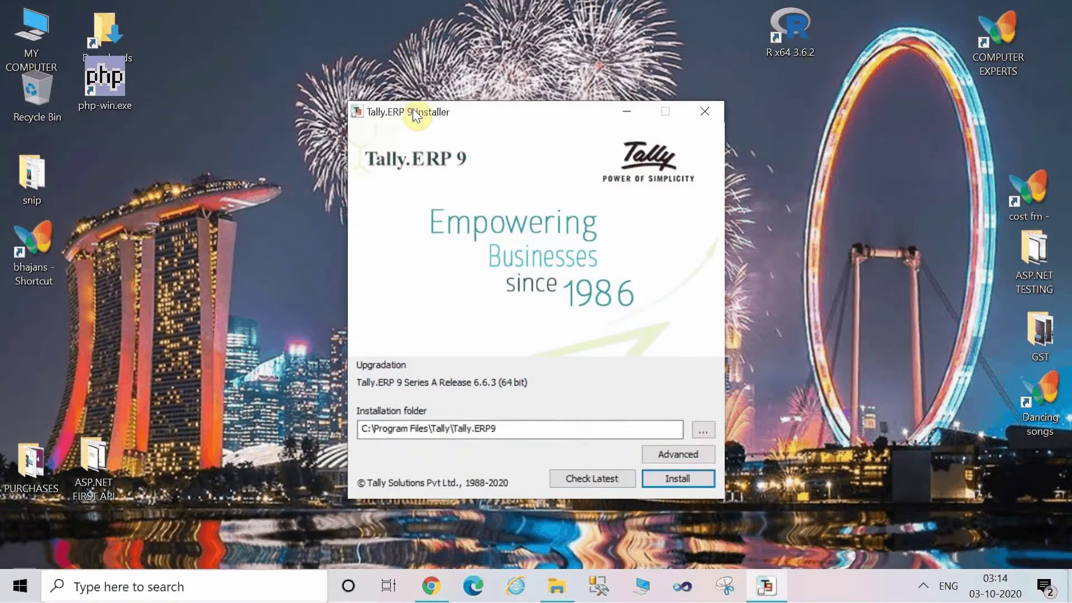
Step: Install Tally.ERP 9 in C:\Program Files\Tally\Tally.ERP9, finish the installer, and refresh the desktop while the program loads
{"action": "left_click", "coordinate": [677, 483]}
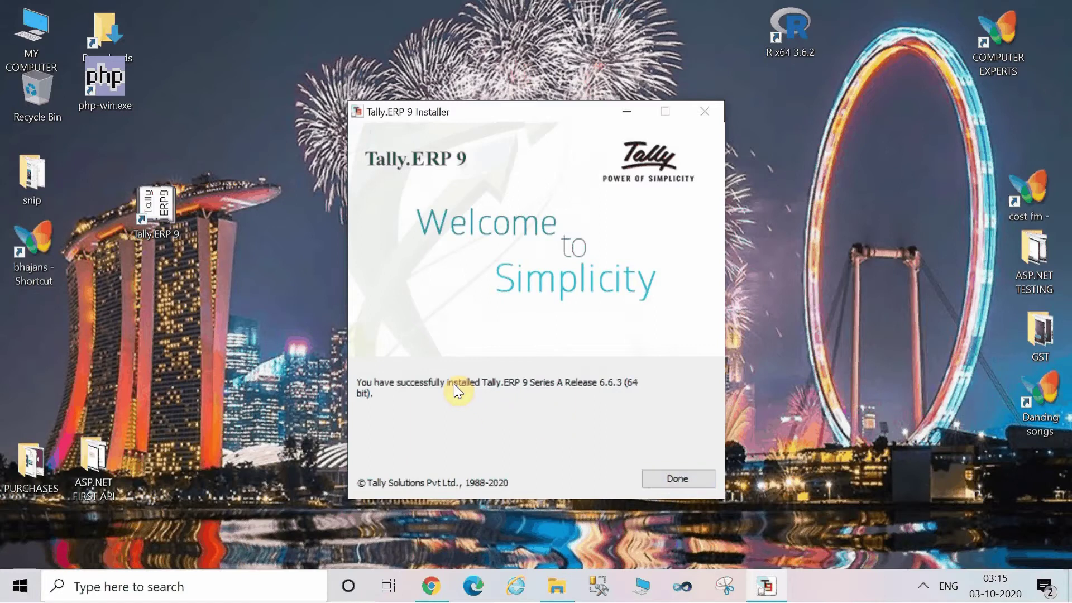
{"action": "left_click", "coordinate": [688, 483]}
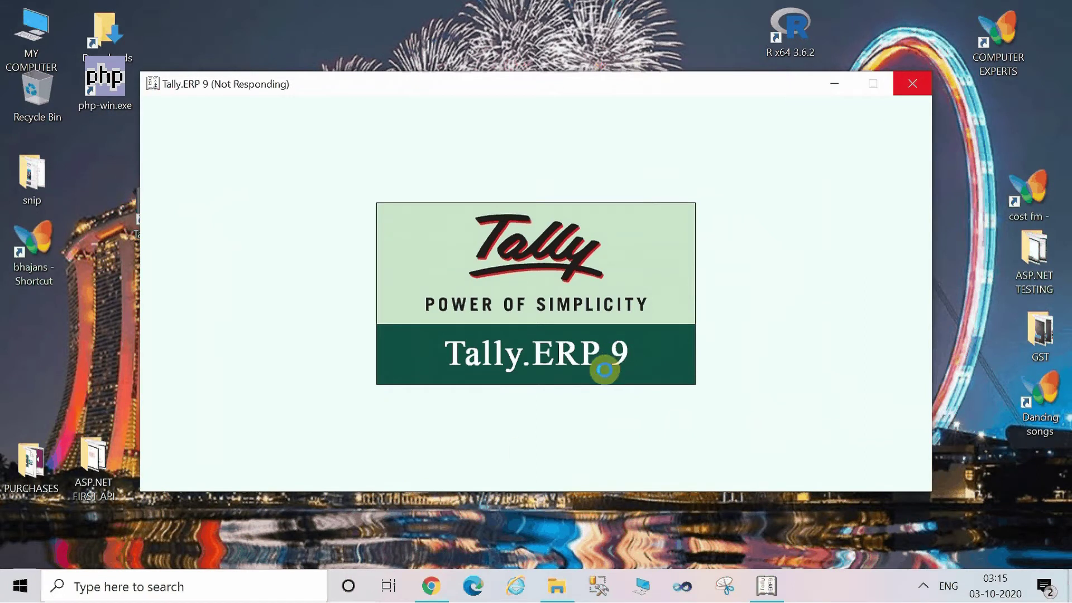
{"action": "right_click", "coordinate": [511, 530]}
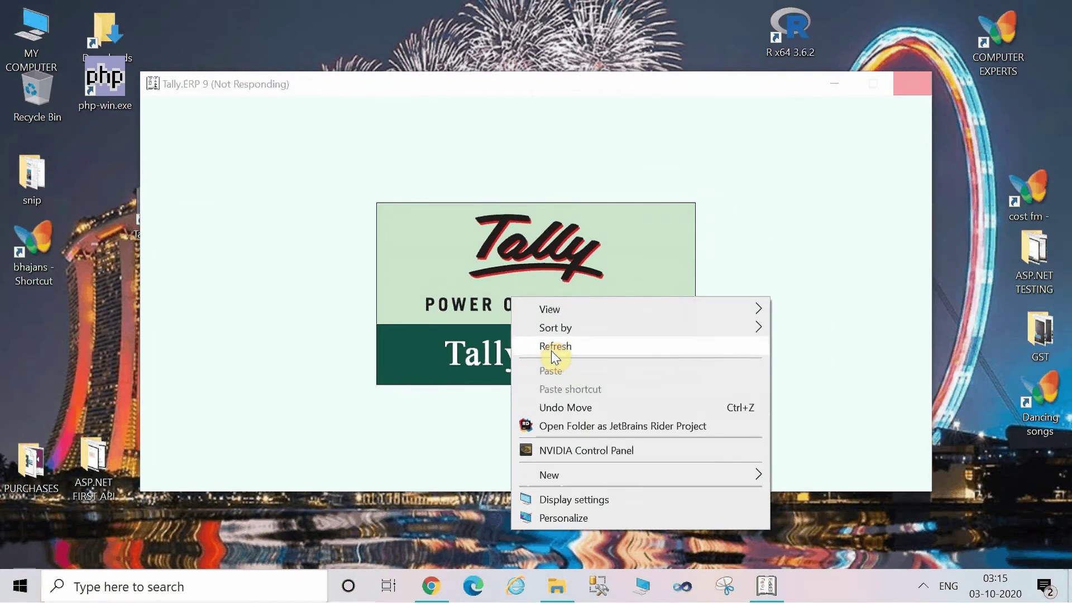
{"action": "left_click", "coordinate": [551, 347]}
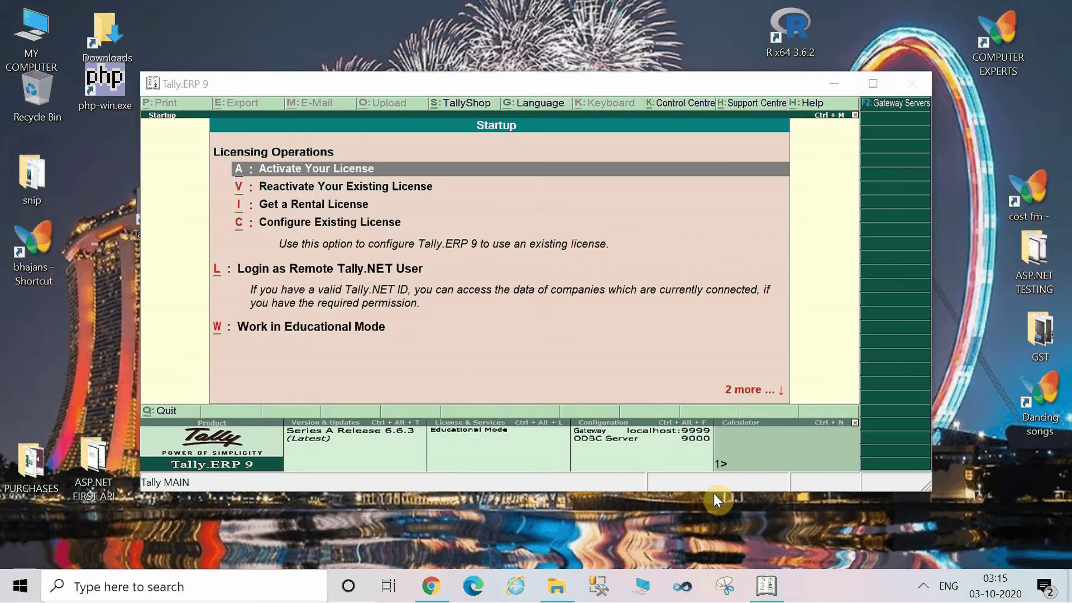
Step: Maximize the Tally.ERP 9 window and start working in Educational Mode
{"action": "left_click", "coordinate": [872, 84]}
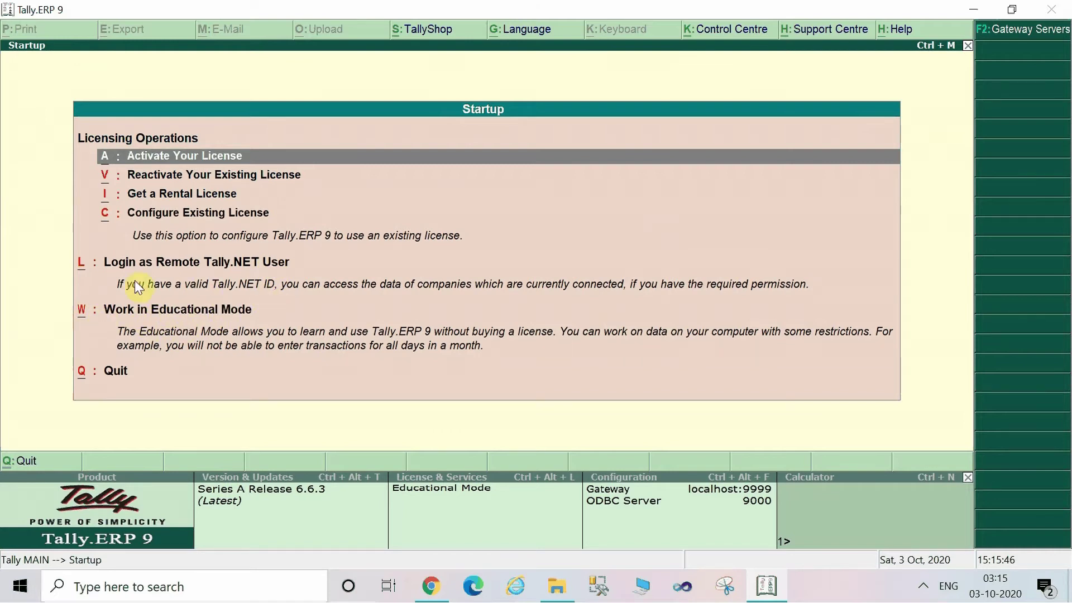
{"action": "left_click", "coordinate": [141, 311]}
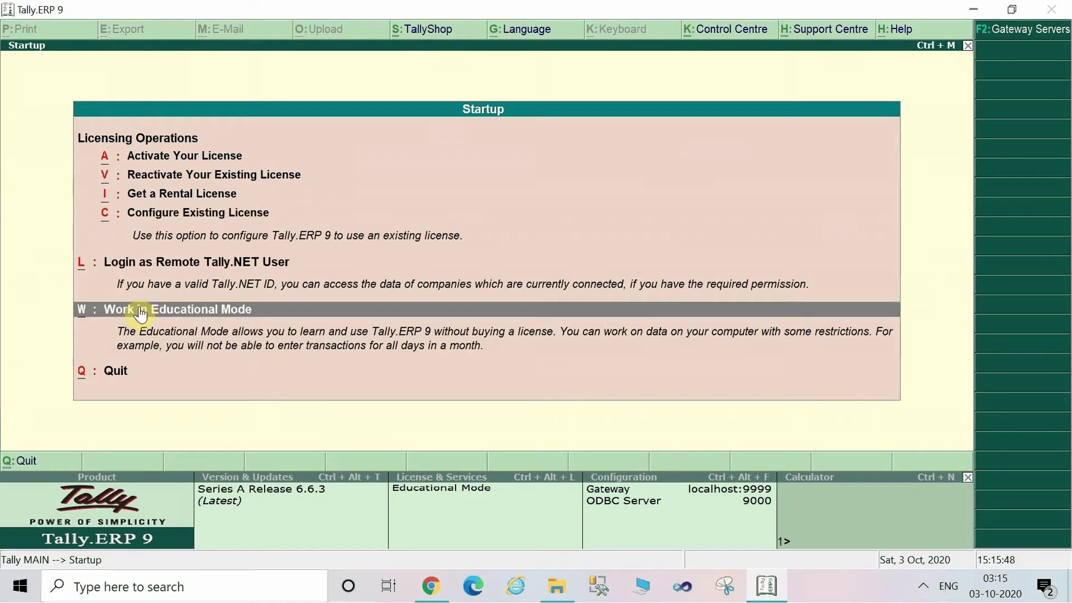
{"action": "left_click", "coordinate": [140, 309]}
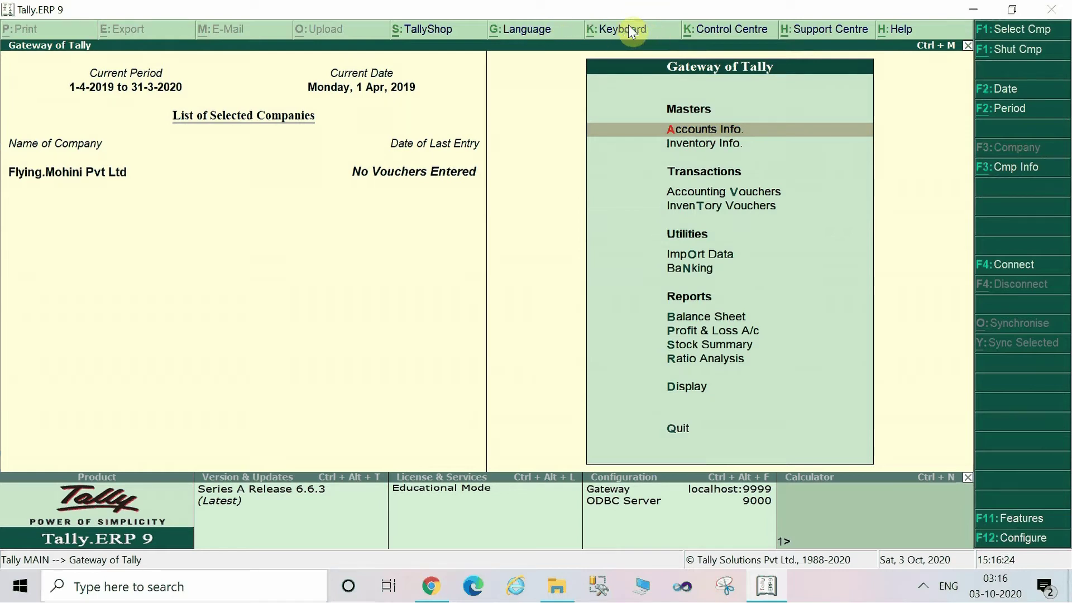
Step: Open the Tally.NET user login form from the Gateway of Tally and dismiss it without logging in
{"action": "key", "text": "F4"}
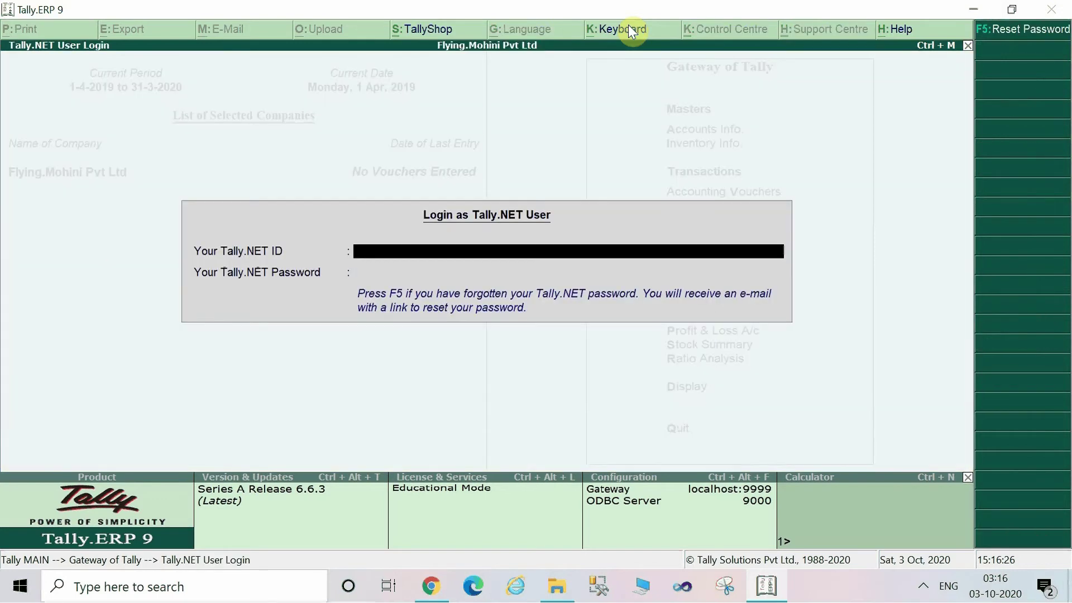
{"action": "key", "text": "Escape"}
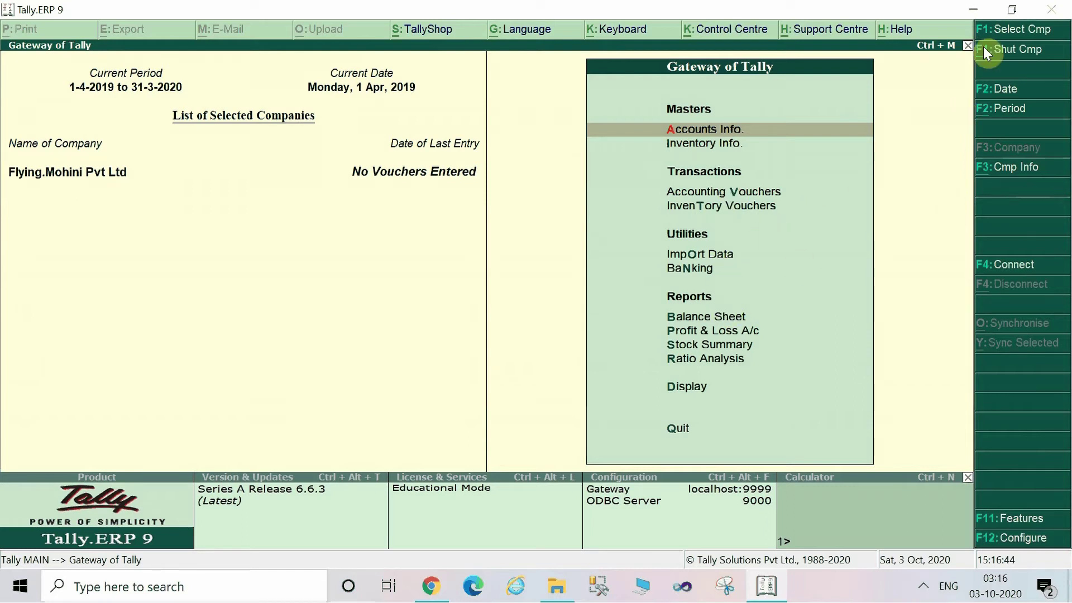
Step: Switch to Chrome, review the Tally.ERP 9 license prices on the price list page, and close the browser
{"action": "left_click", "coordinate": [972, 13]}
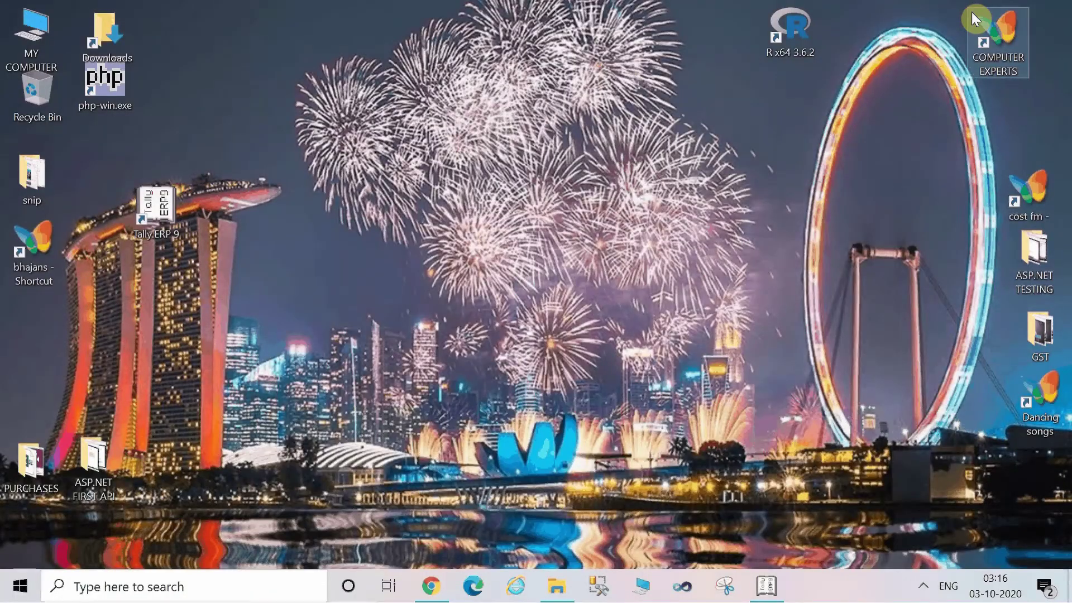
{"action": "left_click", "coordinate": [431, 587]}
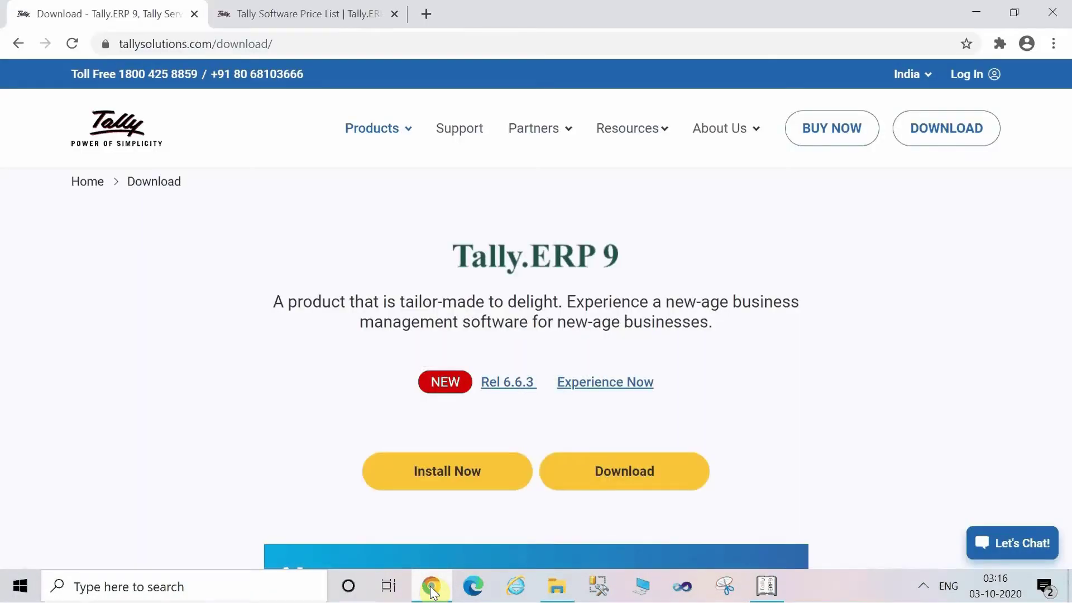
{"action": "left_click", "coordinate": [301, 17]}
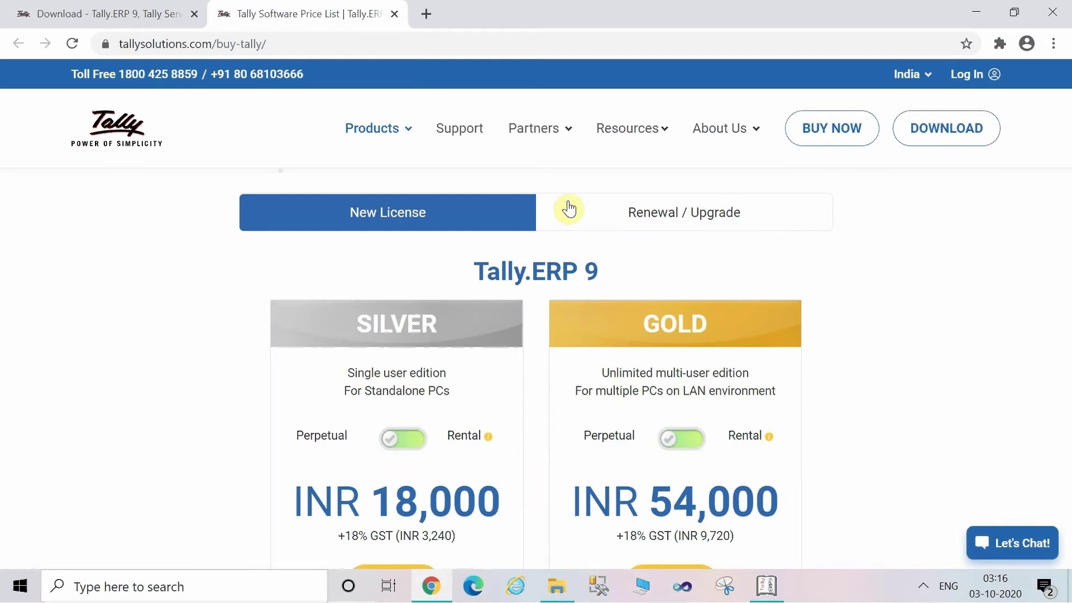
{"action": "left_click", "coordinate": [1046, 12]}
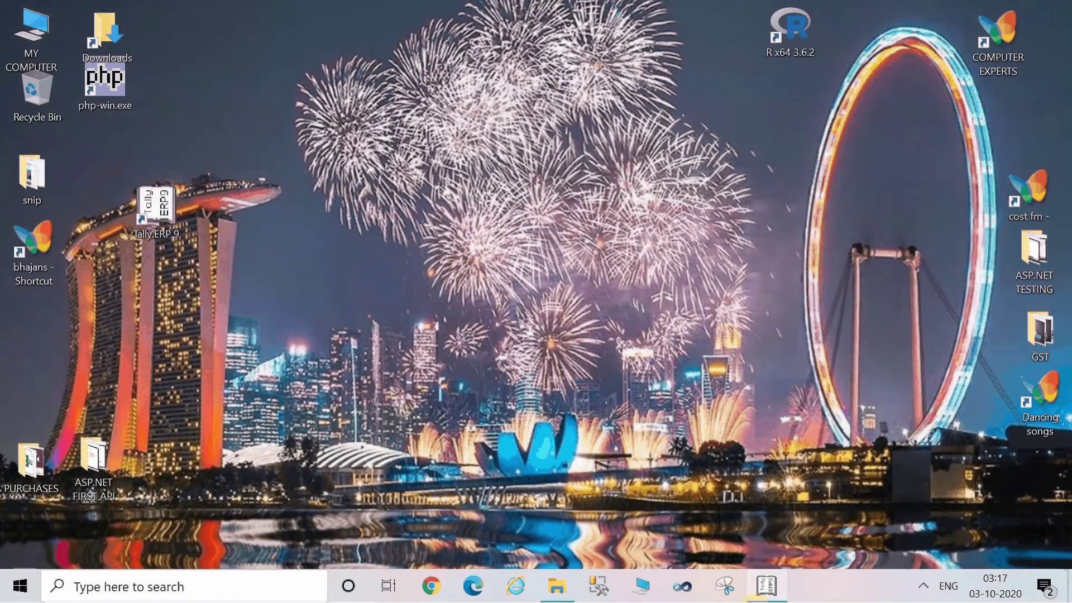
Step: Bring up Tally.ERP 9 to show the Gateway of Tally, minimize it, and open Notepad
{"action": "left_click", "coordinate": [765, 590]}
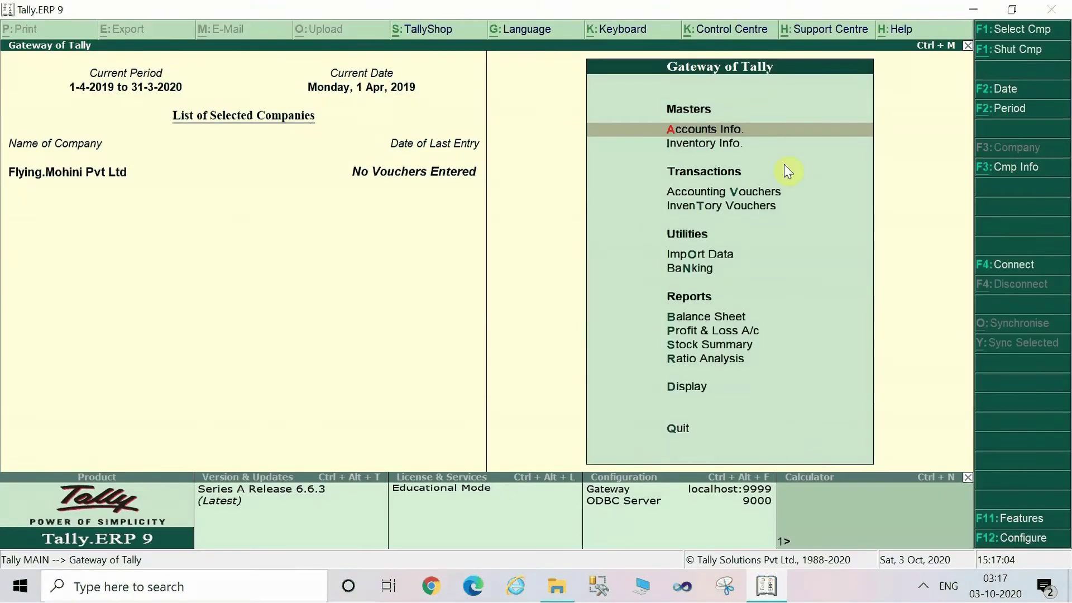
{"action": "left_click", "coordinate": [986, 15]}
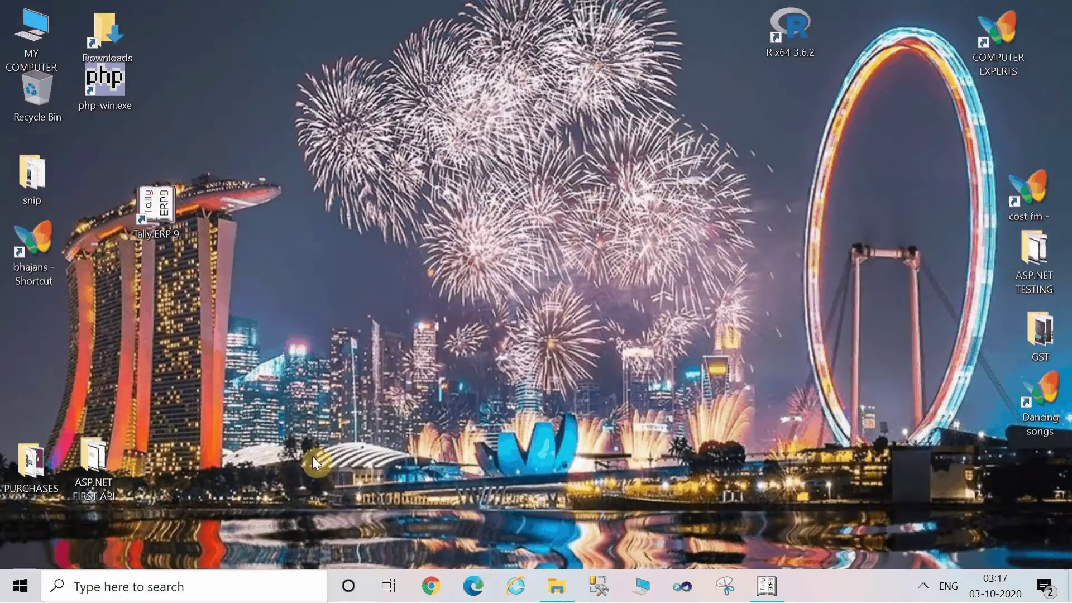
{"action": "left_click", "coordinate": [108, 588]}
{"action": "type", "text": "NOTEE"}
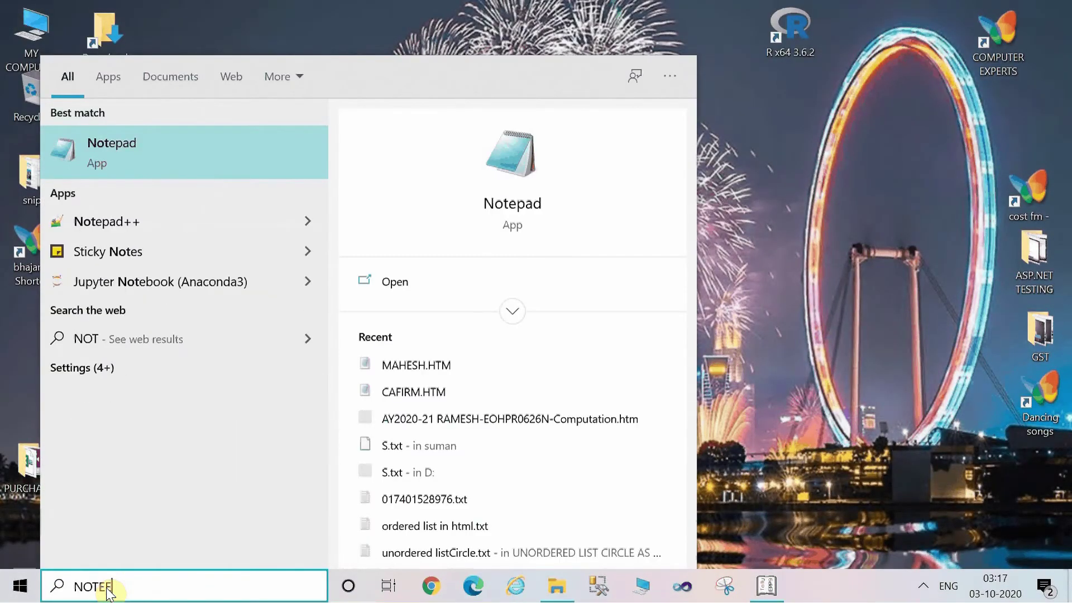
{"action": "left_click", "coordinate": [208, 157]}
Step: Write the line "YOU CAN USE THIS TALLY IN EDUCATIONAL MODE." in the note and close the extra empty Notepad window behind it
{"action": "type", "text": "YOU"}
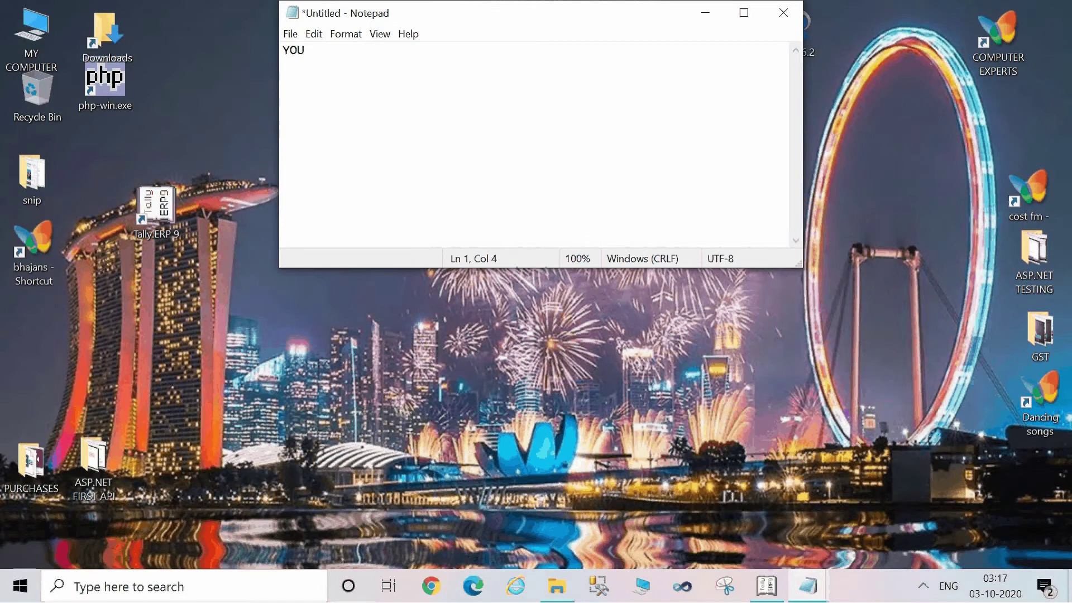
{"action": "left_click_drag", "start_coordinate": [497, 26], "coordinate": [444, 114]}
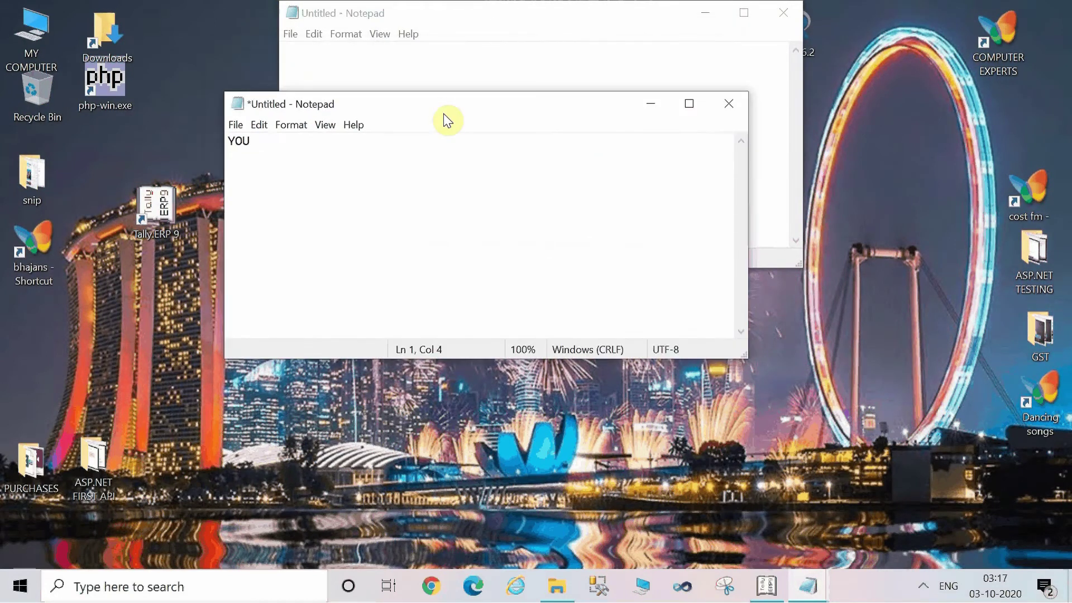
{"action": "left_click", "coordinate": [782, 14]}
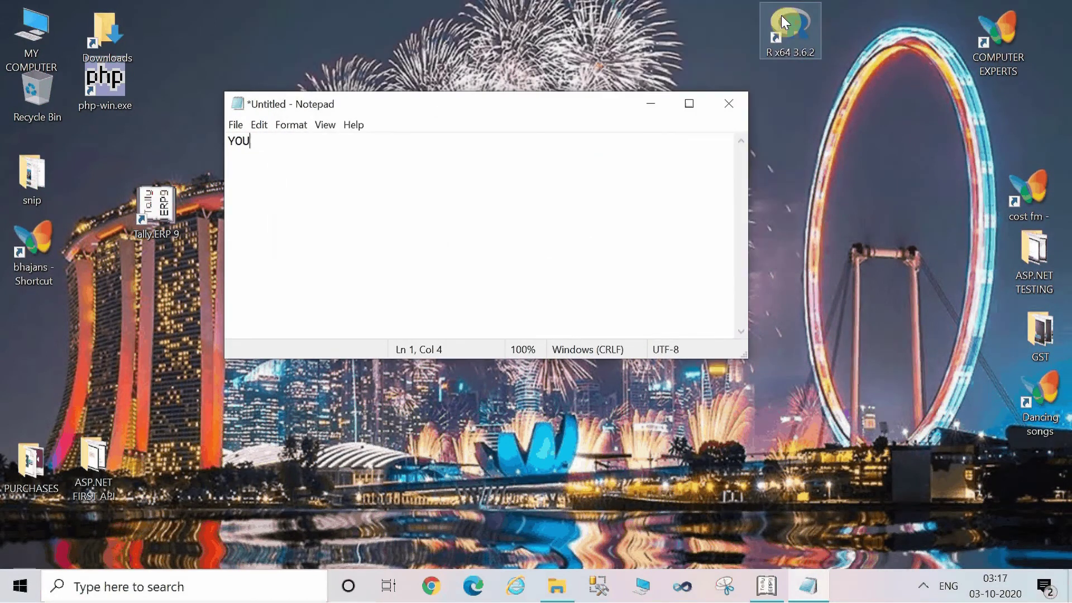
{"action": "type", "text": "CAN USE THIS "}
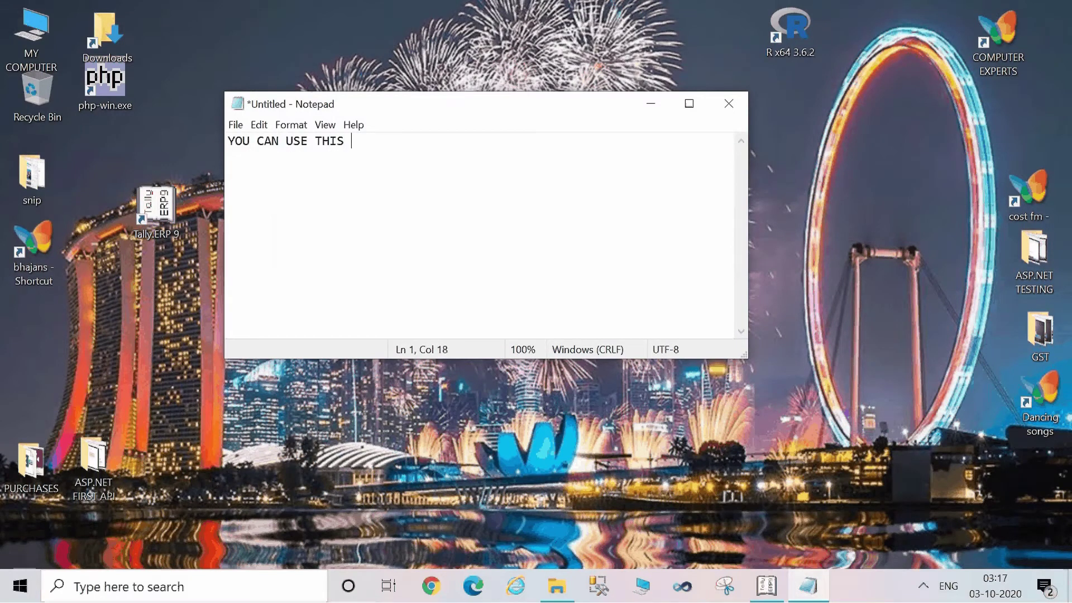
{"action": "type", "text": "TALLY IN EDUCAT"}
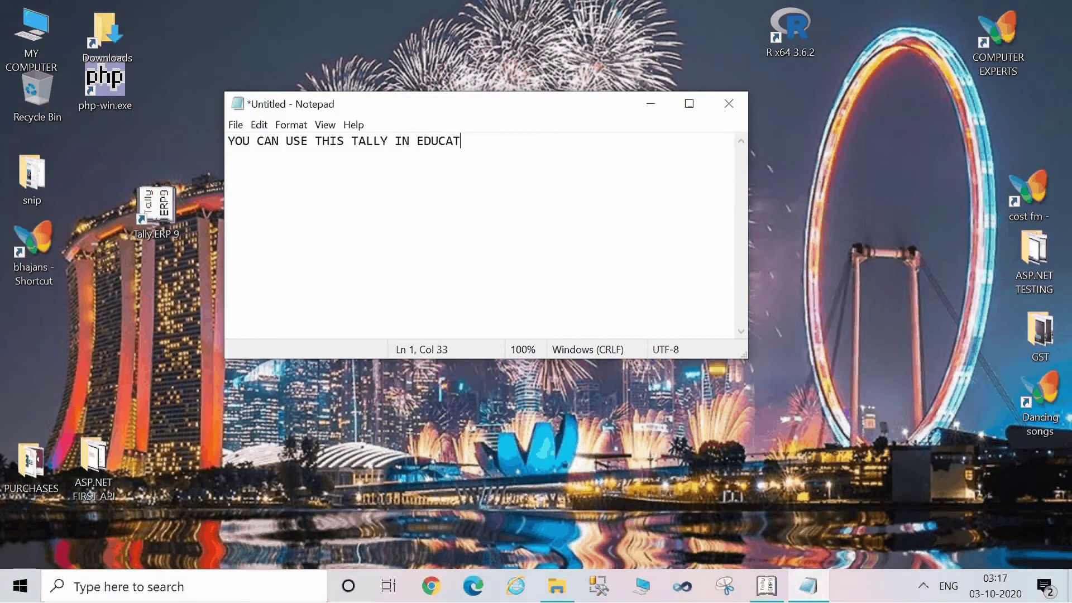
{"action": "type", "text": "IONAL MODE."}
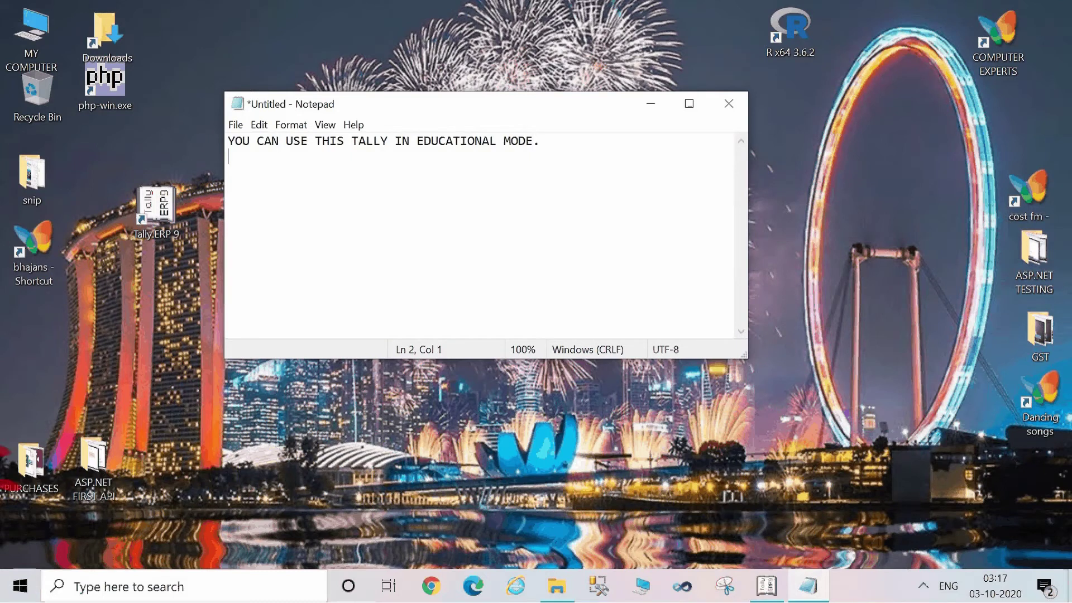
Step: Add a second line reading "IN THIS WAY YOU CAN DOWNLOAD TALLY IN YOUR LAPTOP/SYSTEM."
{"action": "type", "text": "IN THIS WAY H"}
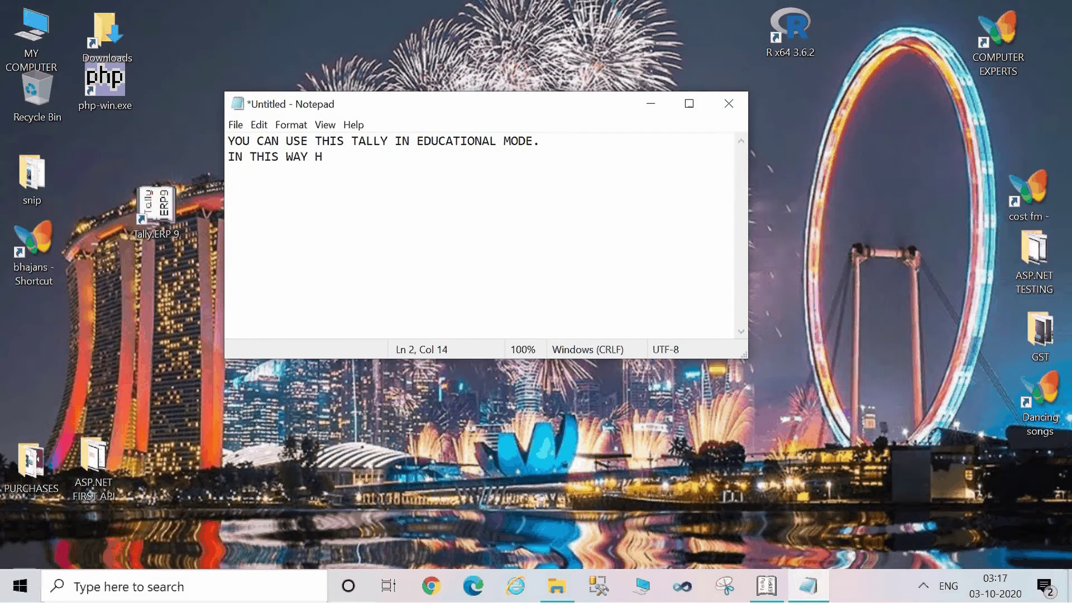
{"action": "type", "text": "OU CAN "}
{"action": "type", "text": "DOE"}
{"action": "key", "text": "BackSpace"}
{"action": "type", "text": "WLOAD TA"}
{"action": "key", "text": "BackSpace"}
{"action": "key", "text": "BackSpace"}
{"action": "key", "text": "BackSpace"}
{"action": "key", "text": "BackSpace"}
{"action": "key", "text": "BackSpace"}
{"action": "key", "text": "BackSpace"}
{"action": "key", "text": "BackSpace"}
{"action": "type", "text": "NLOAD TALLY IN YOUR LAPTOP/SY"}
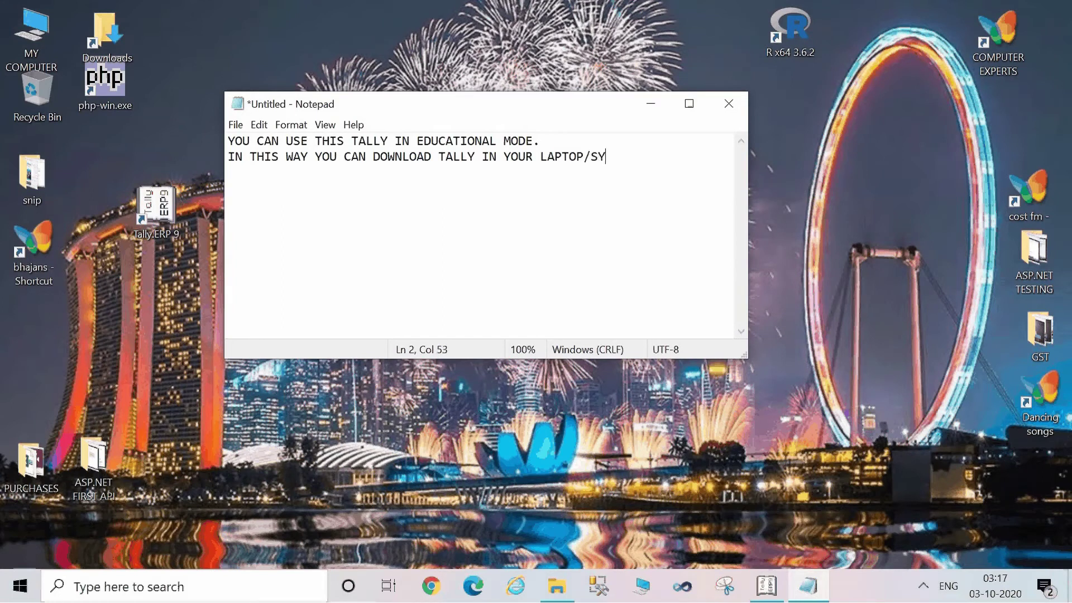
{"action": "type", "text": "STME"}
{"action": "key", "text": "BackSpace"}
{"action": "key", "text": "BackSpace"}
{"action": "key", "text": "BackSpace"}
{"action": "type", "text": "E"}
{"action": "key", "text": "BackSpace"}
{"action": "type", "text": "TE"}
{"action": "type", "text": "M"}
Step: Add a third line to the note reading "THANKS FOR WATCHING THE VIDEO"
{"action": "type", "text": "HANKS "}
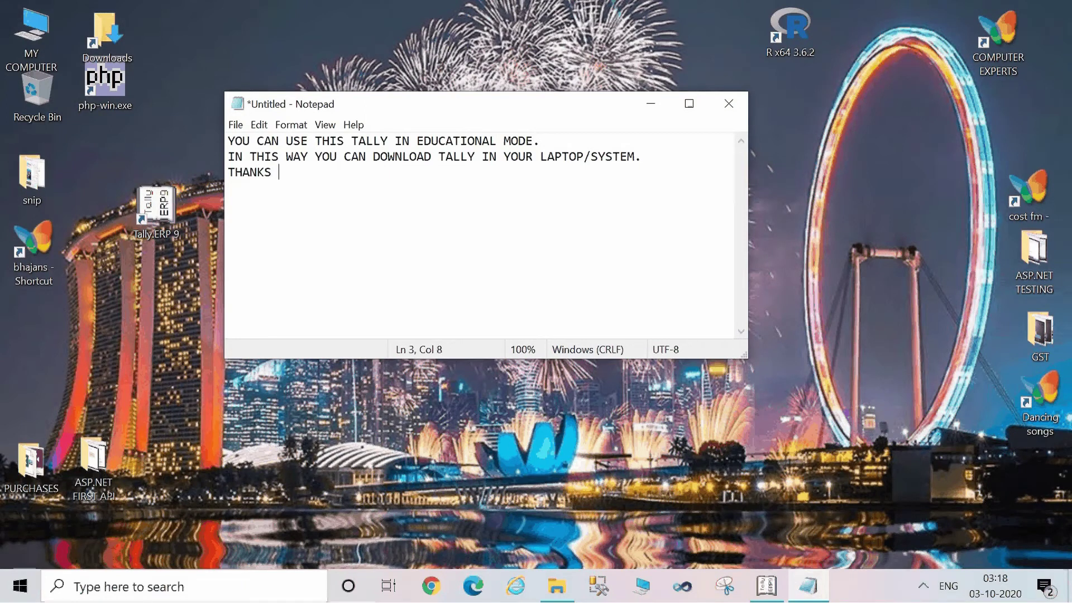
{"action": "type", "text": "FOR WATHCING"}
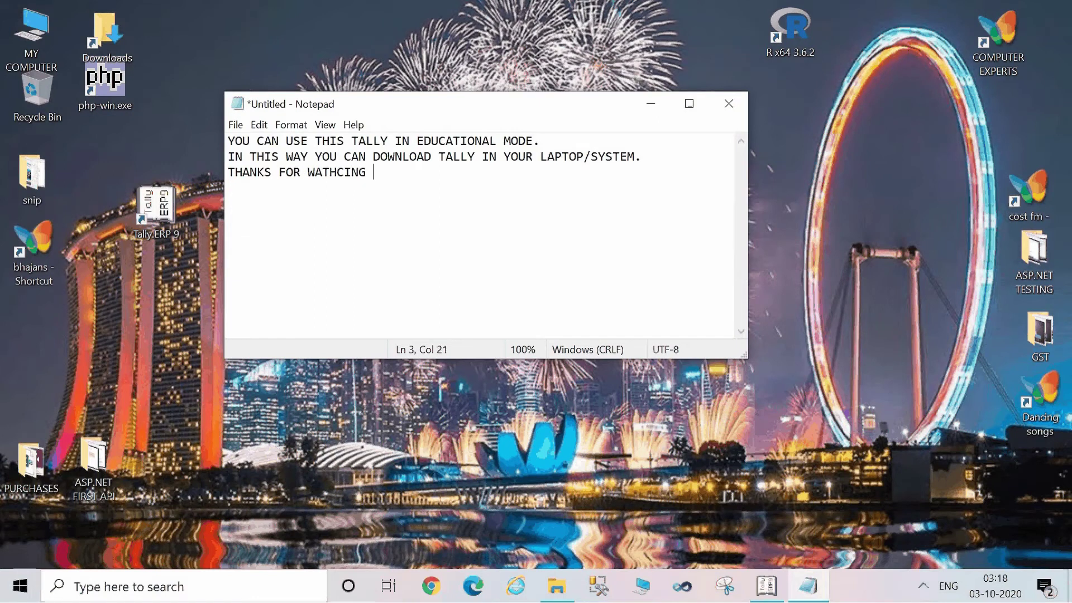
{"action": "key", "text": "BackSpace"}
{"action": "key", "text": "BackSpace"}
{"action": "key", "text": "BackSpace"}
{"action": "key", "text": "BackSpace"}
{"action": "key", "text": "BackSpace"}
{"action": "key", "text": "BackSpace"}
{"action": "type", "text": "CHING THEE VI"}
{"action": "key", "text": "BackSpace"}
{"action": "key", "text": "BackSpace"}
{"action": "key", "text": "BackSpace"}
{"action": "key", "text": "BackSpace"}
{"action": "key", "text": "BackSpace"}
{"action": "type", "text": "E"}
{"action": "key", "text": "BackSpace"}
{"action": "type", "text": "VIDEO"}
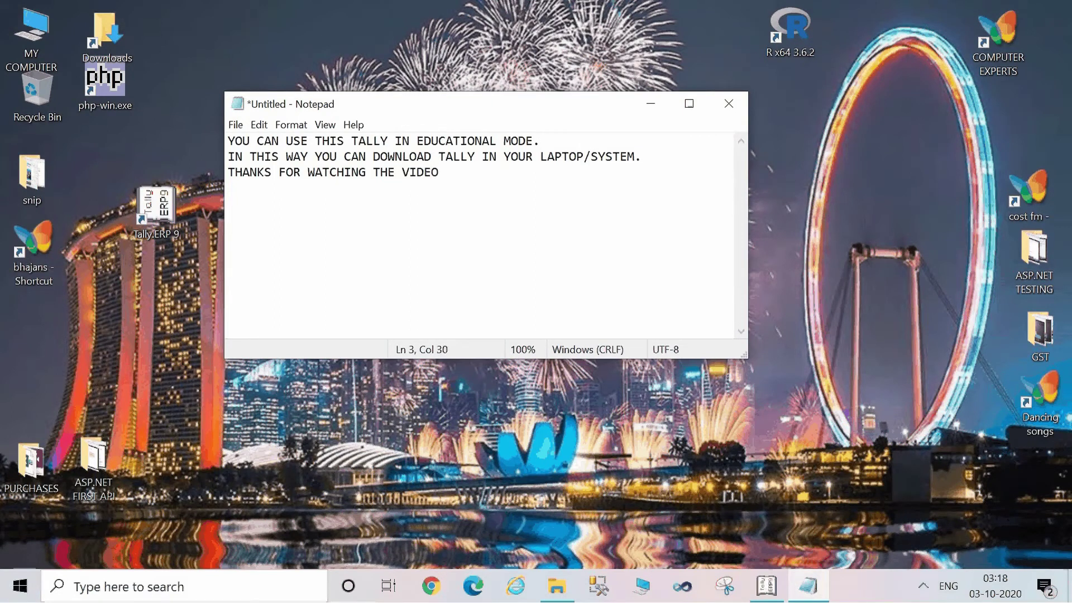
Step: Add a line reading "IF YOU HAVE LIKE THE VIDEO THEN DONT FORGET TO LIKE COMMENT SHARE THE VIDEO." and start a new paragraph with "THOSE"
{"action": "type", "text": ". IF YOU HAVE LIKE THE VIDEO THEN "}
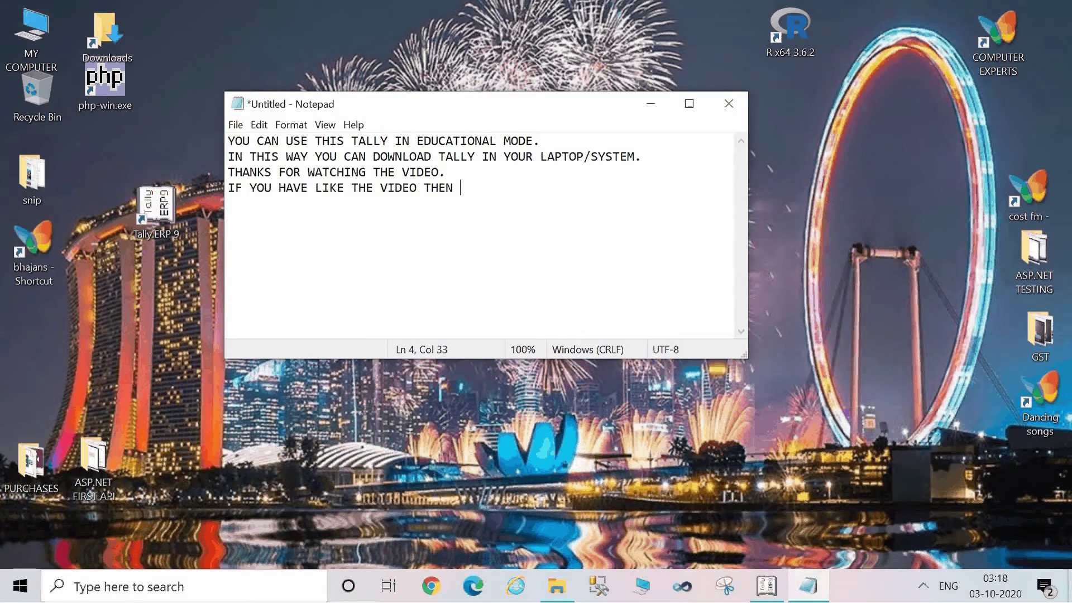
{"action": "type", "text": "DONT FORGET TO LIK"}
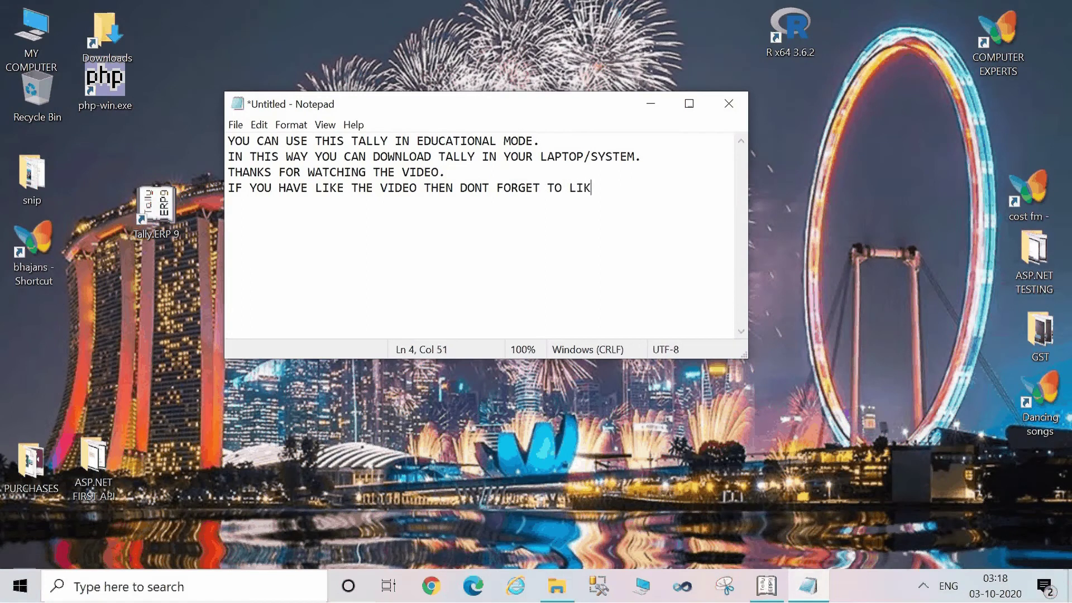
{"action": "type", "text": "E COMMENT SHARE THE "}
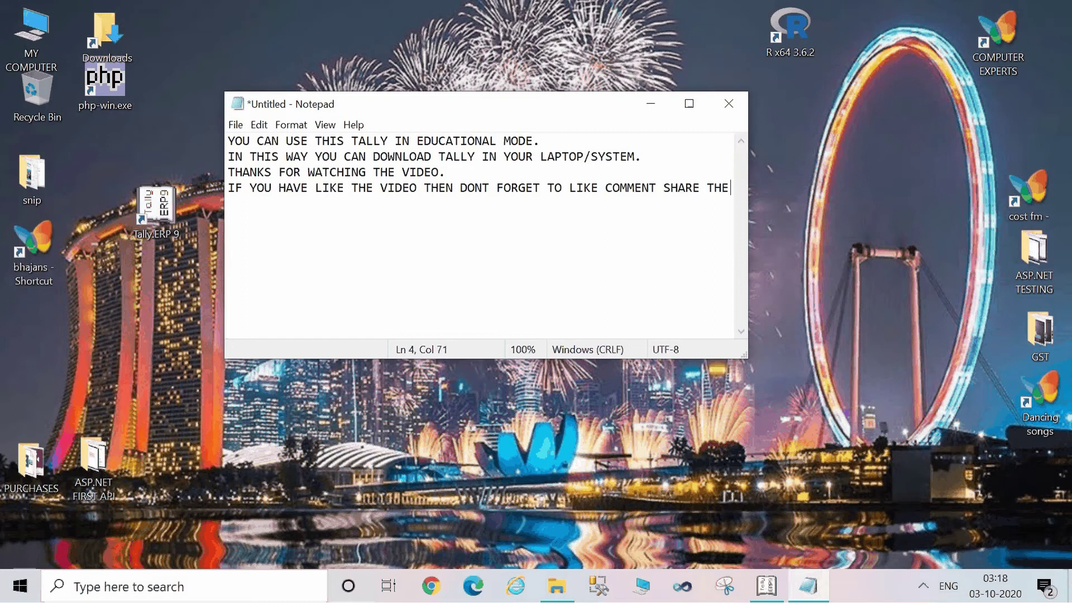
{"action": "type", "text": "VIDEO.  THOSE WEH"}
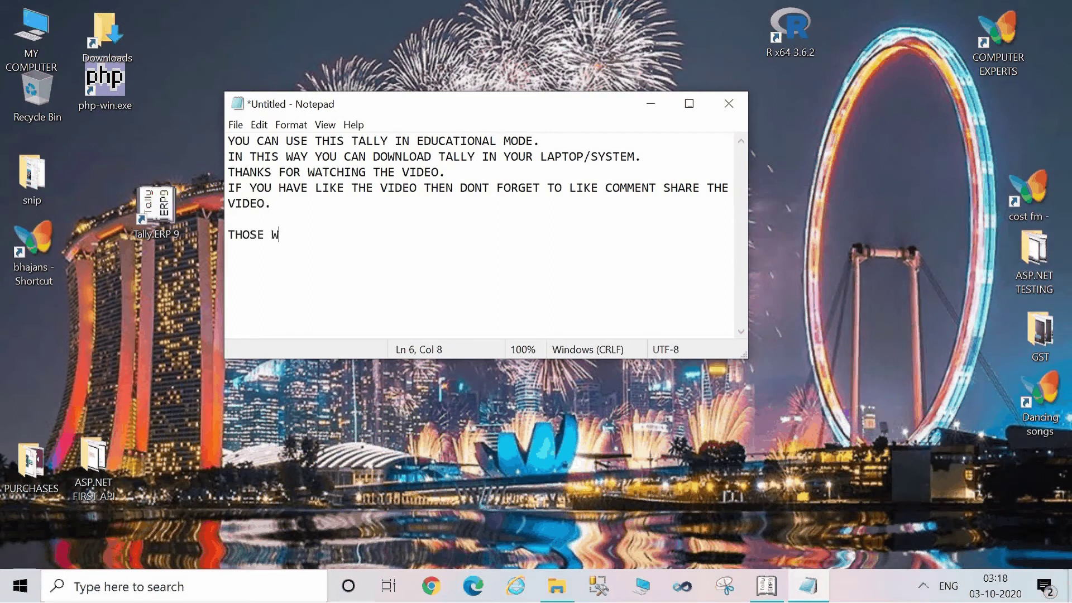
Step: Complete the new paragraph as "THOSE WHO ARE NEW TO THE CHANNEL CONSIDER SUBSCRIBING THE CHANNEL"
{"action": "key", "text": "BackSpace"}
{"action": "key", "text": "BackSpace"}
{"action": "type", "text": "HO ARE NEW TO TH"}
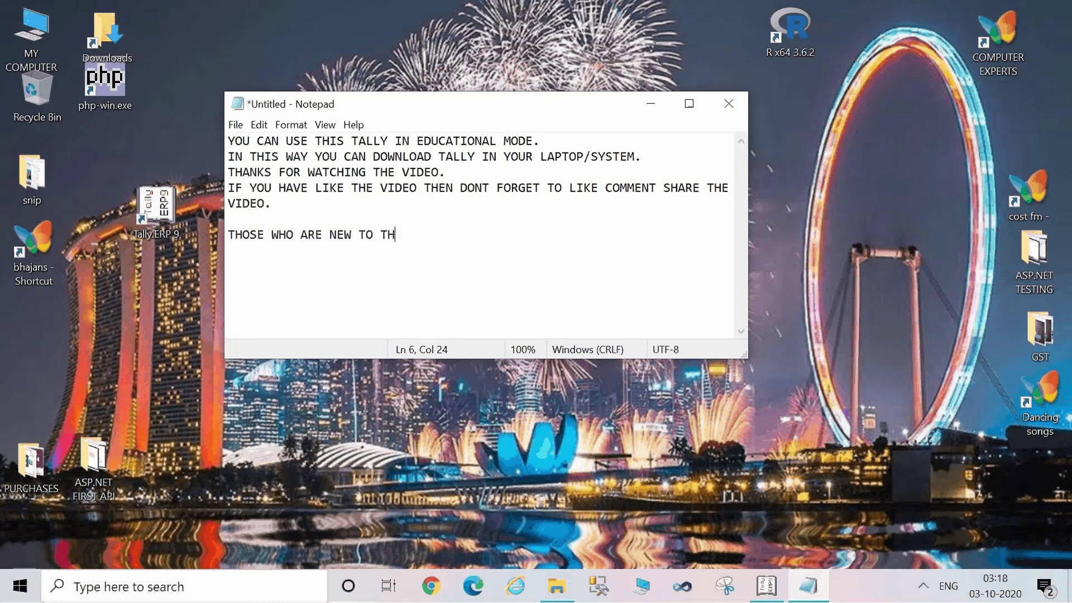
{"action": "type", "text": "E CHANNEL CO"}
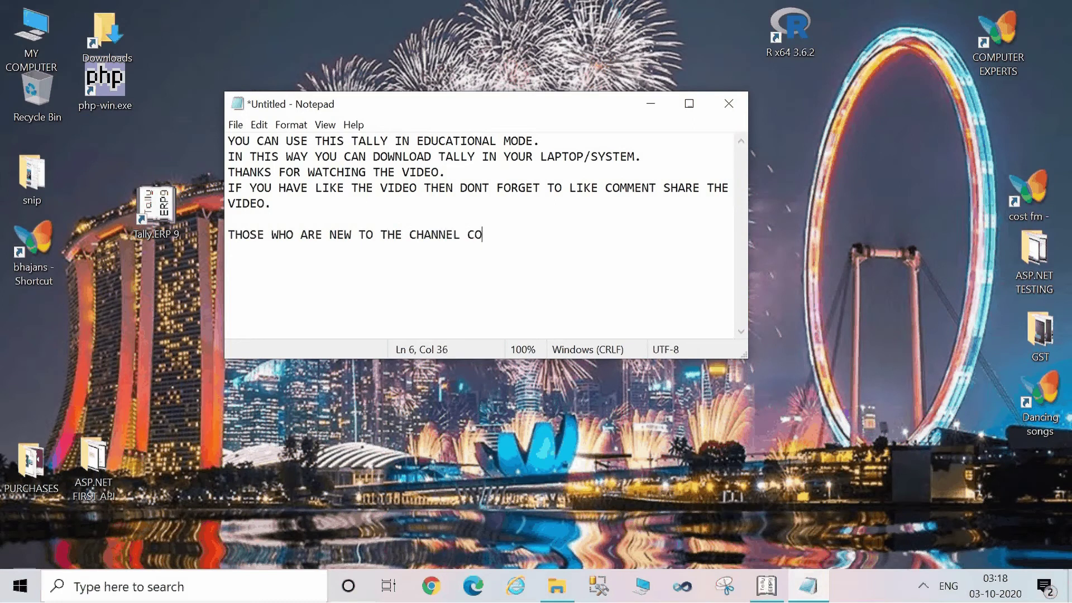
{"action": "type", "text": "NSIDER SUBSCRI"}
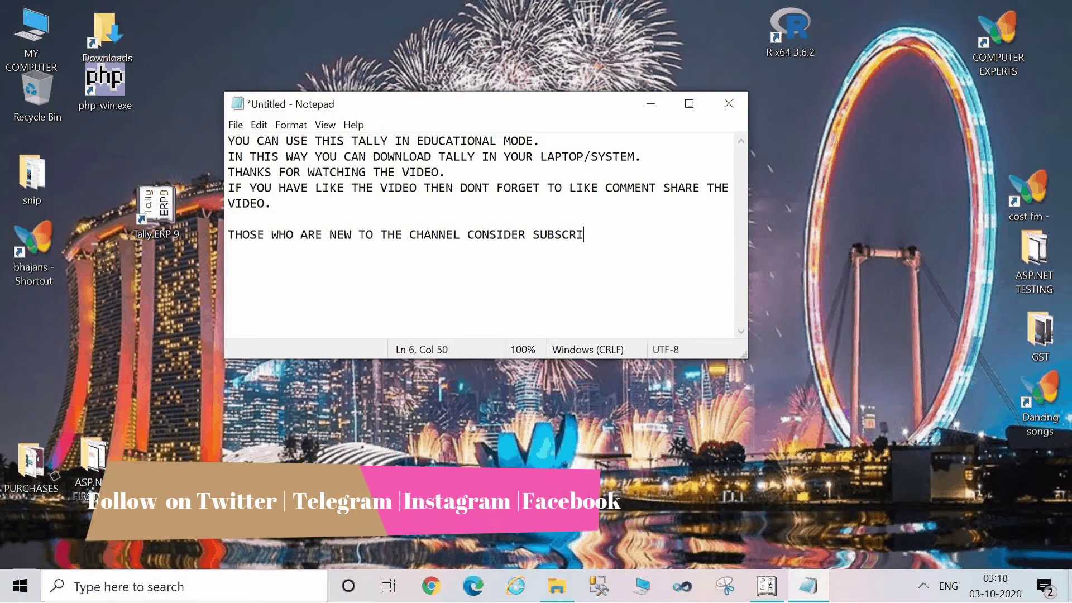
{"action": "type", "text": "BING THE "}
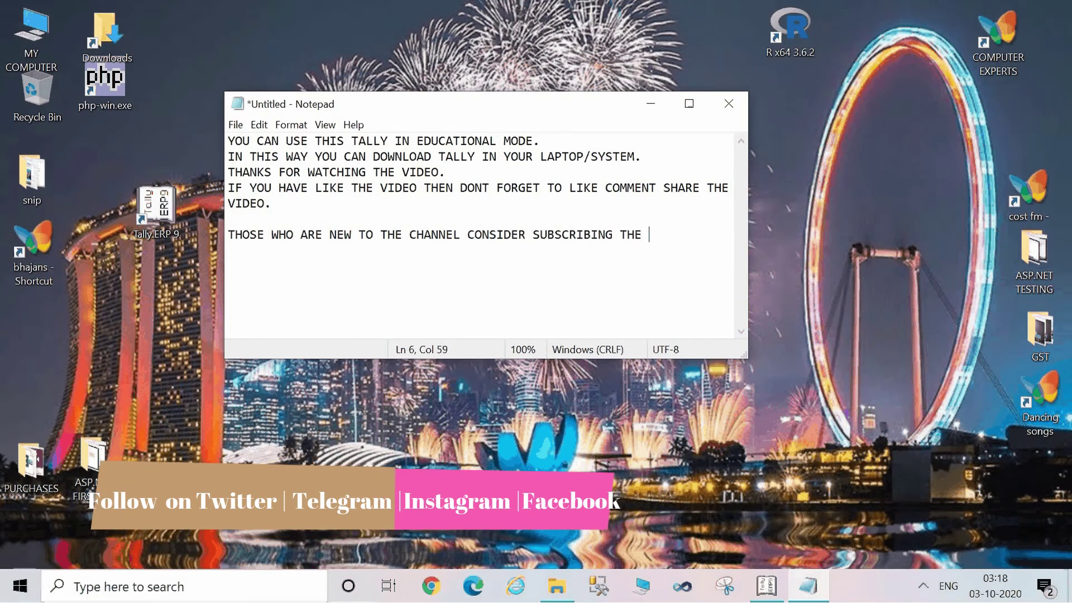
{"action": "type", "text": "CHANNEL"}
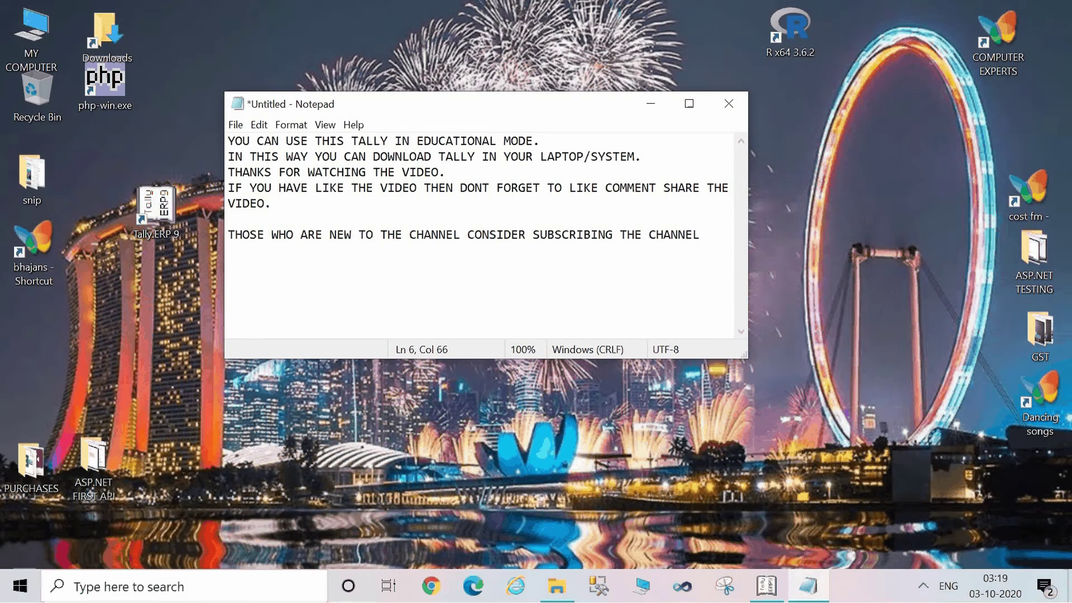
{"action": "type", "text": ". IT TO"}
{"action": "key", "text": "BackSpace"}
{"action": "key", "text": "BackSpace"}
{"action": "key", "text": "BackSpace"}
{"action": "key", "text": "BackSpace"}
{"action": "key", "text": "BackSpace"}
{"action": "key", "text": "Return"}
Step: Add the line "Thats all for today." in sentence case below the subscribing request
{"action": "type", "text": "THt"}
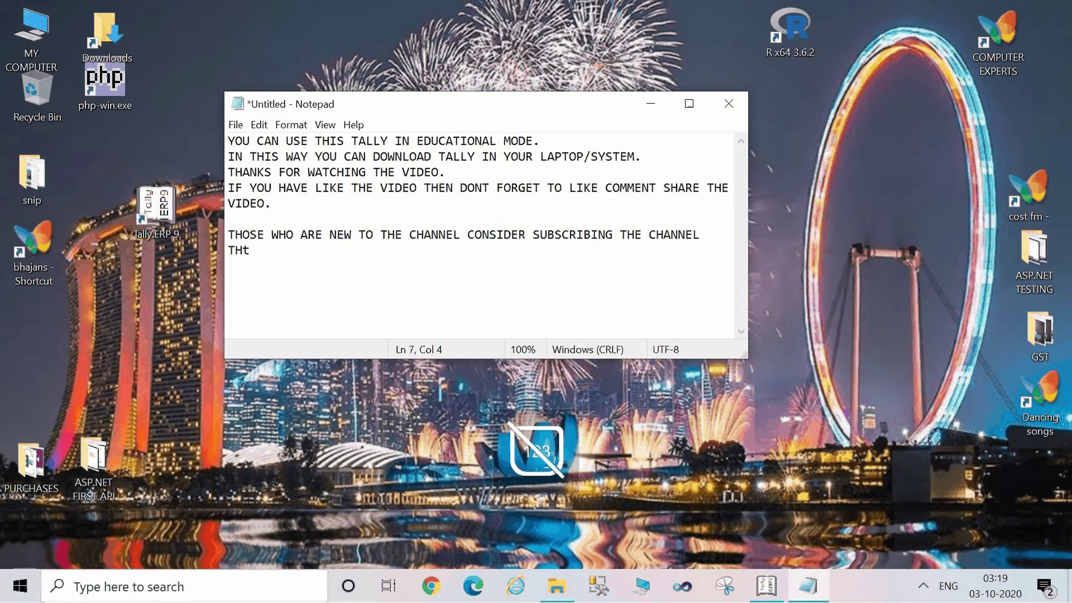
{"action": "key", "text": "BackSpace"}
{"action": "key", "text": "BackSpace"}
{"action": "type", "text": "hats all for to"}
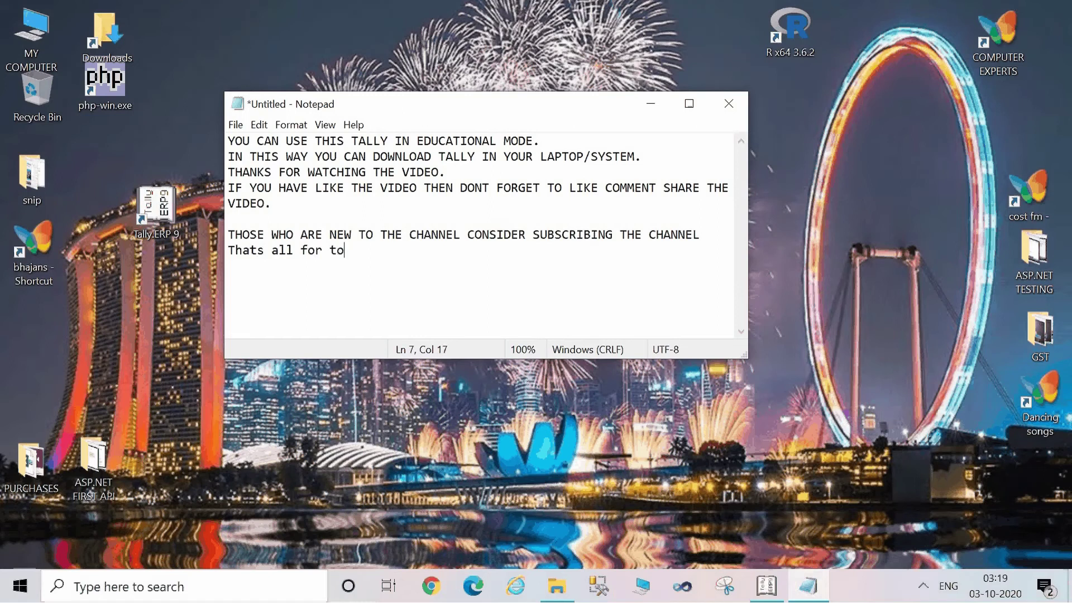
{"action": "type", "text": "day."}
{"action": "key", "text": "Return"}
Step: End the note with the lines "Happy learning." and "good bye and good luck....", and minimize Notepad
{"action": "type", "text": "h"}
{"action": "key", "text": "BackSpace"}
{"action": "type", "text": "Happy learning"}
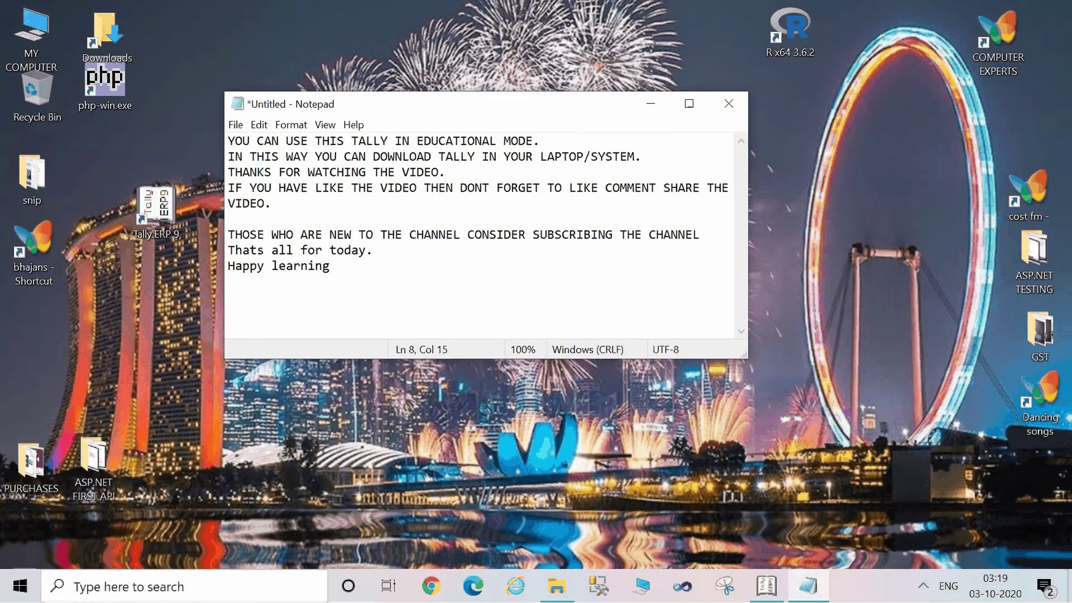
{"action": "type", "text": "."}
{"action": "key", "text": "Return"}
{"action": "type", "text": "an"}
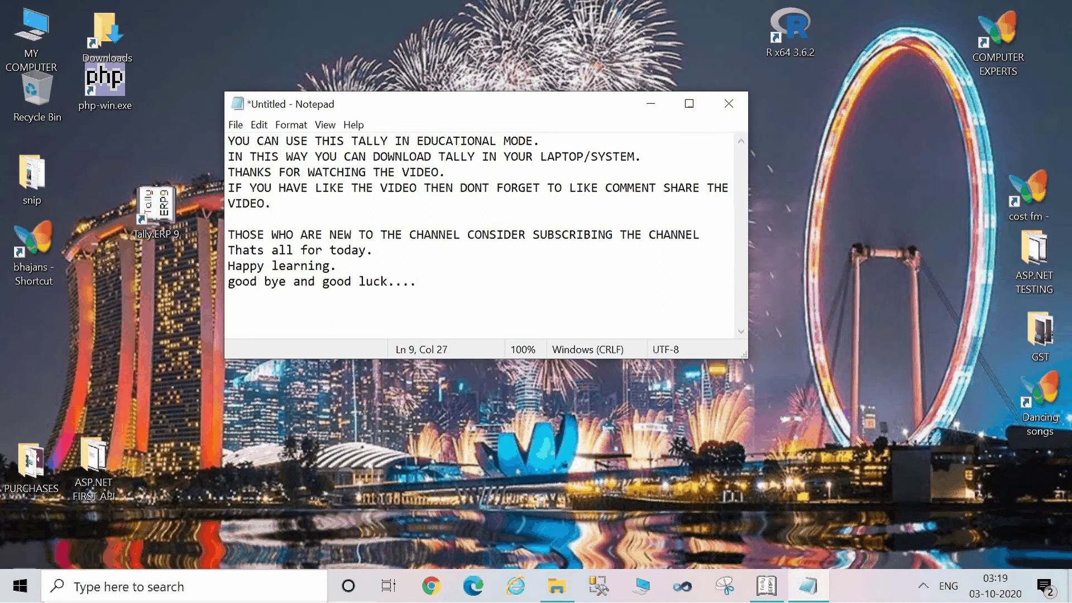
{"action": "left_click", "coordinate": [584, 443]}
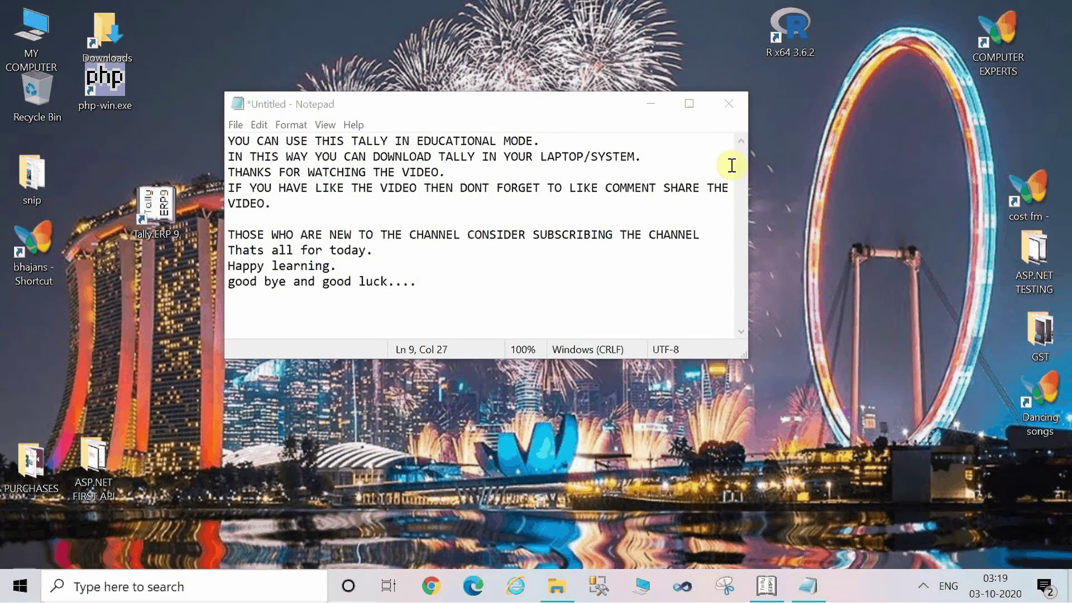
{"action": "left_click", "coordinate": [651, 105]}
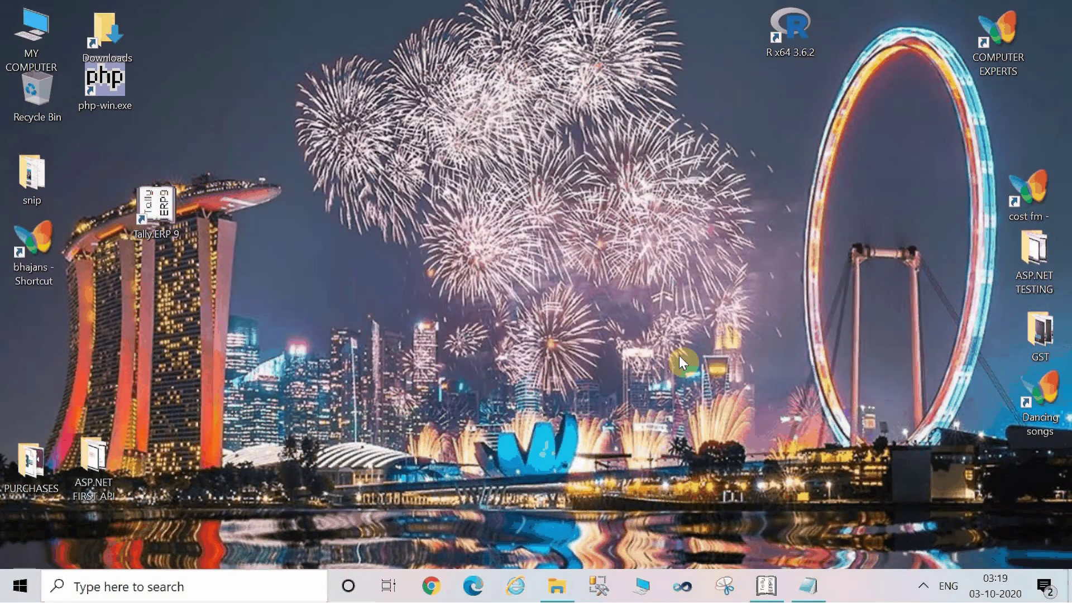